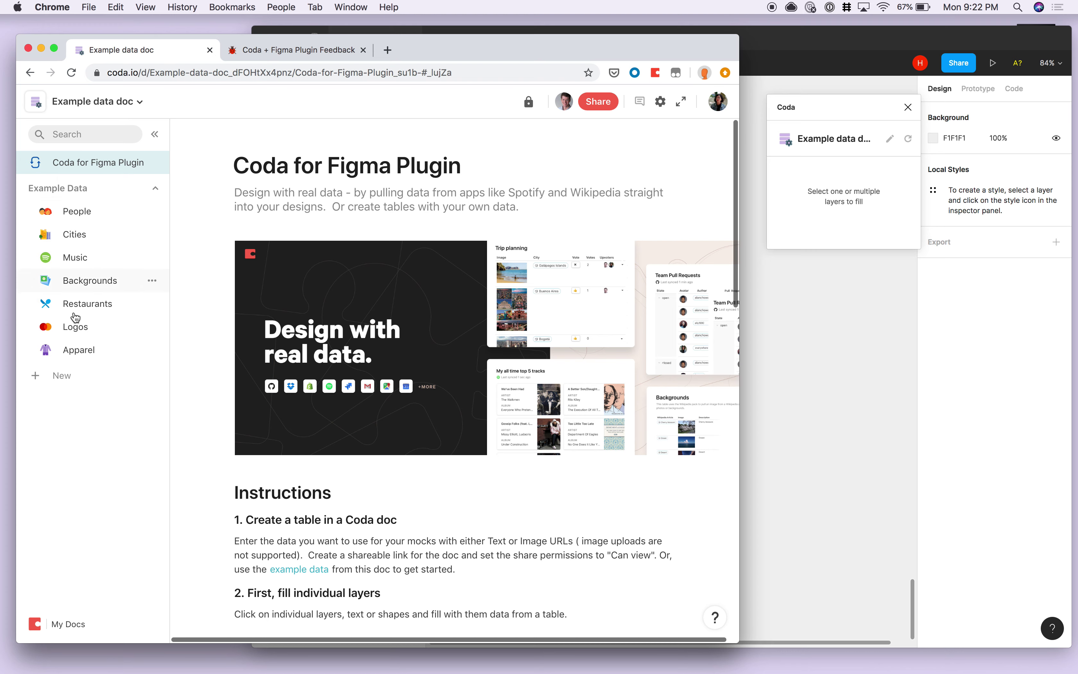
- Switch to Figma and load the Demo Data Set as the Coda plugin's source document
{"action": "left_click", "coordinate": [797, 192]}
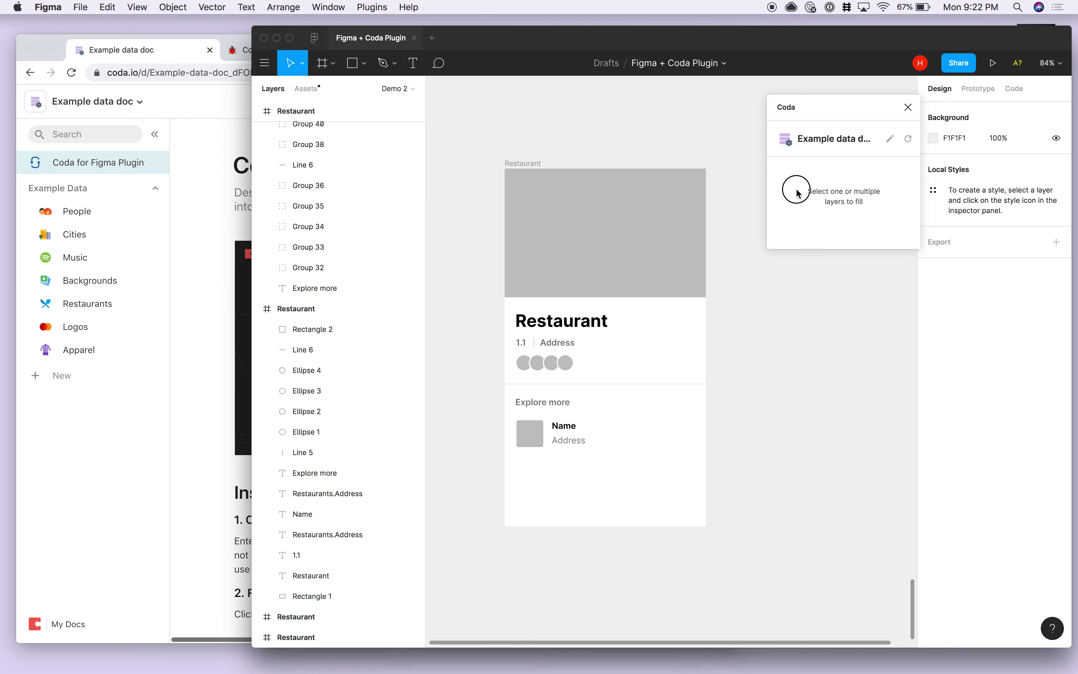
{"action": "left_click", "coordinate": [890, 139]}
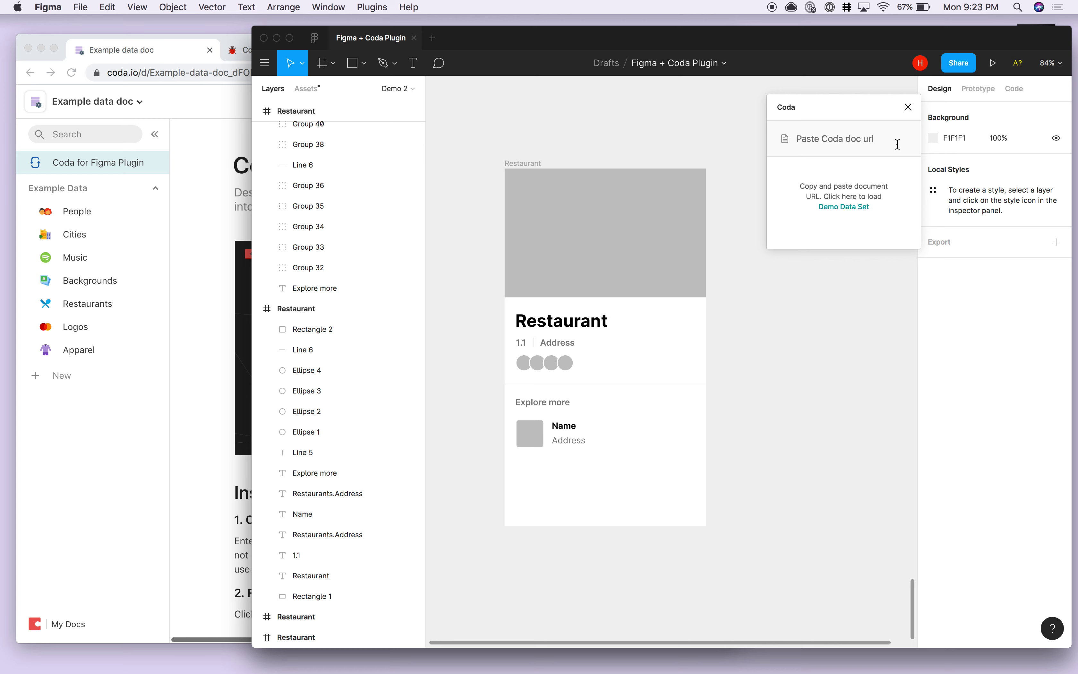
{"action": "left_click", "coordinate": [854, 216]}
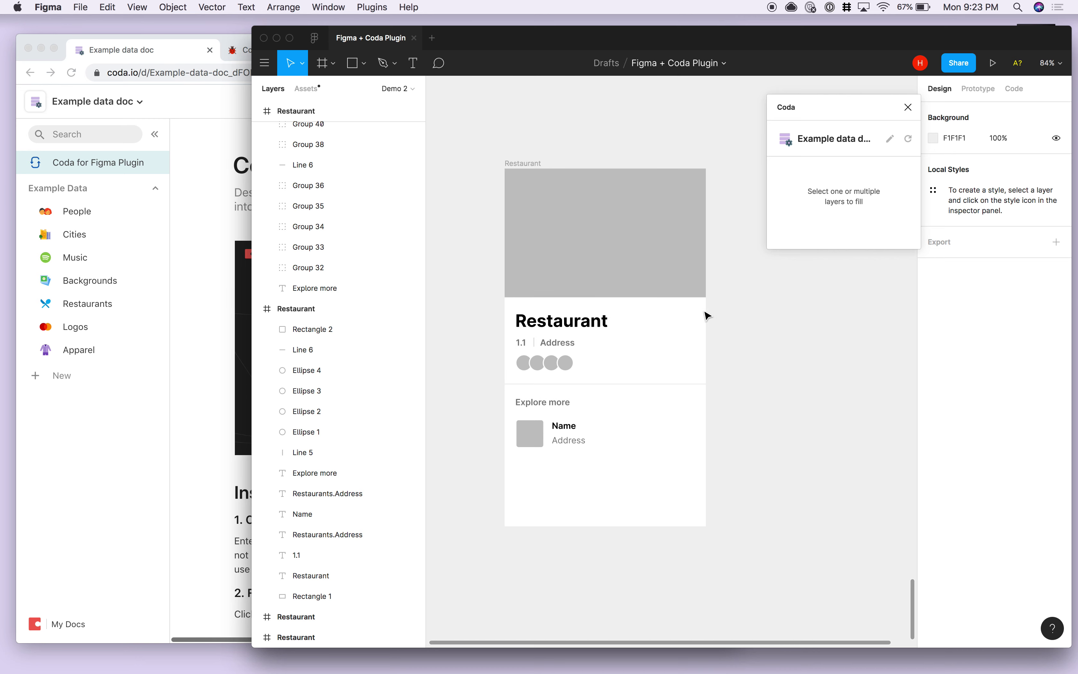
- Select the grey header rectangle and look through the data fields and tables the Coda plugin offers for it
{"action": "left_click", "coordinate": [611, 216]}
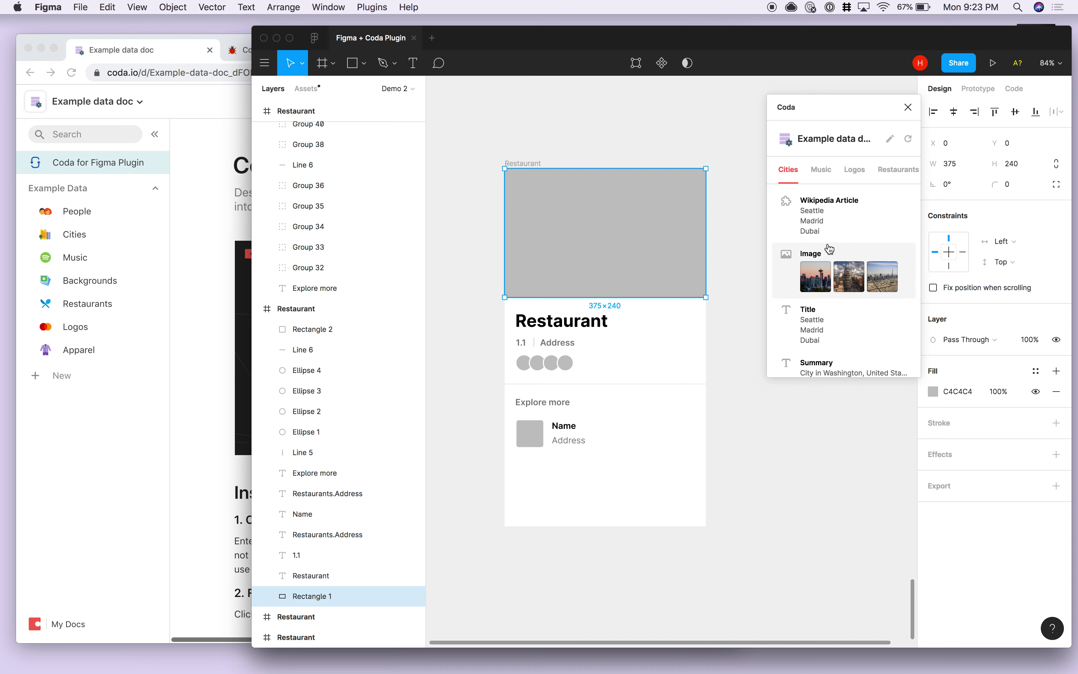
{"action": "scroll", "coordinate": [840, 223], "scroll_direction": "down", "scroll_amount": 3}
{"action": "scroll", "coordinate": [840, 232], "scroll_direction": "up", "scroll_amount": 3}
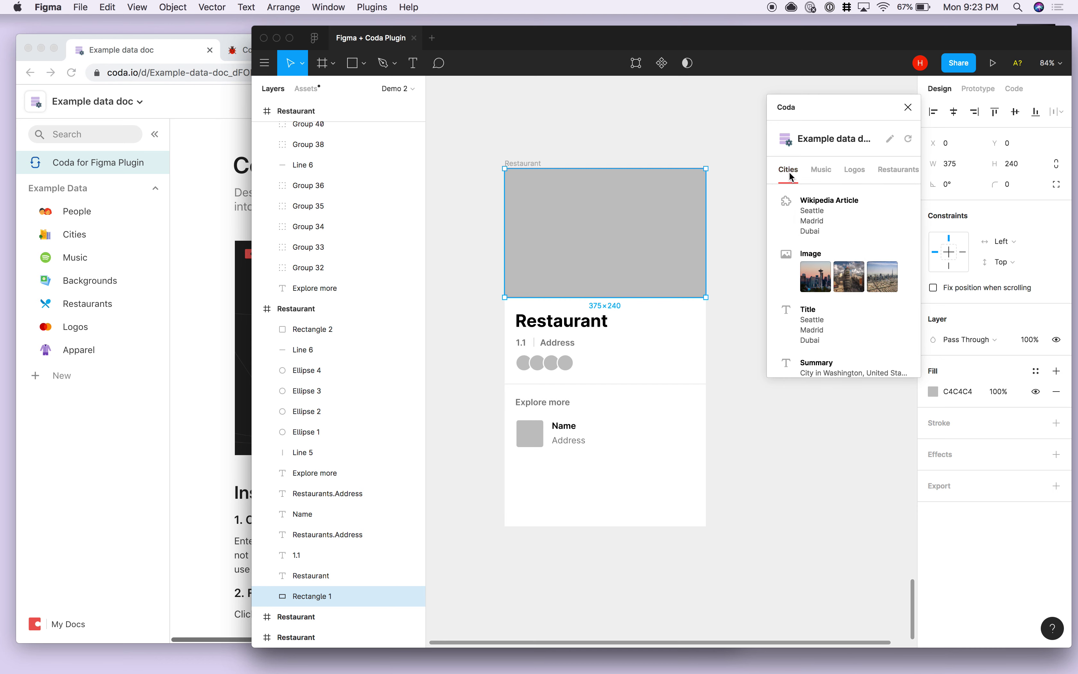
{"action": "scroll", "coordinate": [836, 173], "scroll_direction": "right", "scroll_amount": 3}
{"action": "scroll", "coordinate": [836, 173], "scroll_direction": "left", "scroll_amount": 3}
{"action": "scroll", "coordinate": [891, 175], "scroll_direction": "right", "scroll_amount": 2}
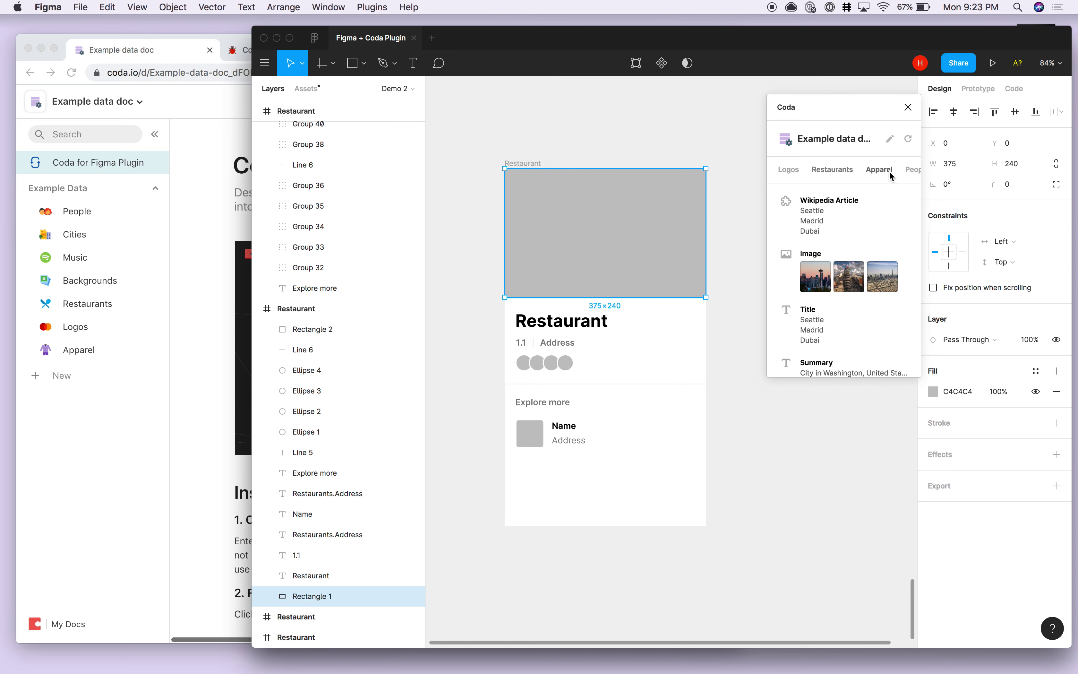
- Switch to the Coda doc in Chrome and look through its example data pages, including People, Backgrounds and Restaurants
{"action": "left_click", "coordinate": [87, 215]}
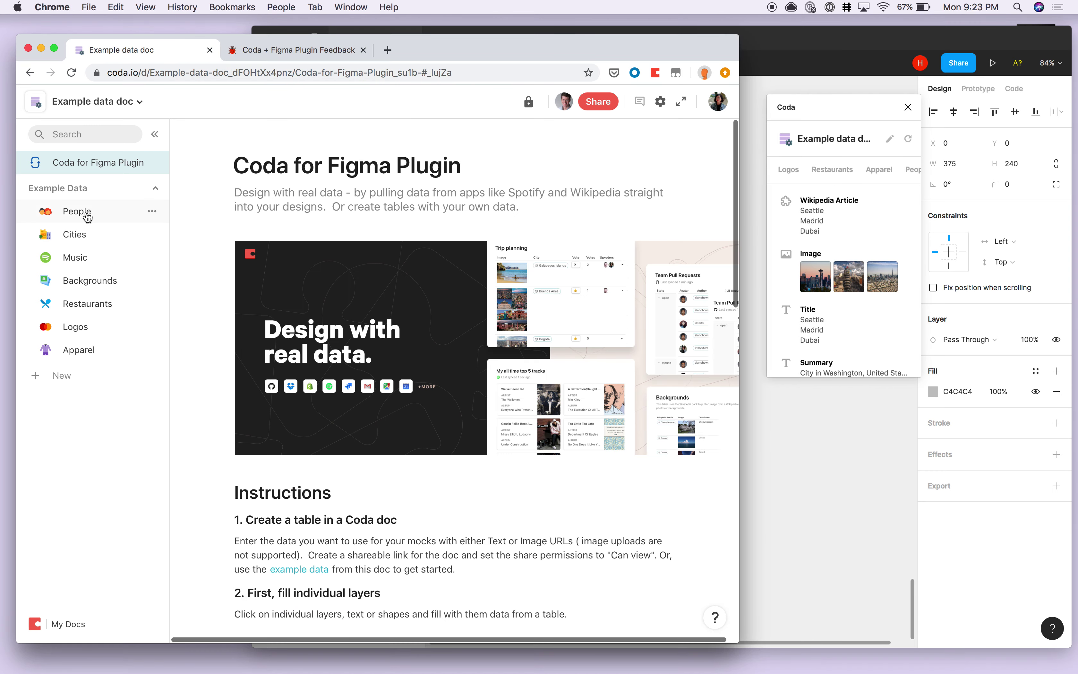
{"action": "left_click", "coordinate": [64, 240]}
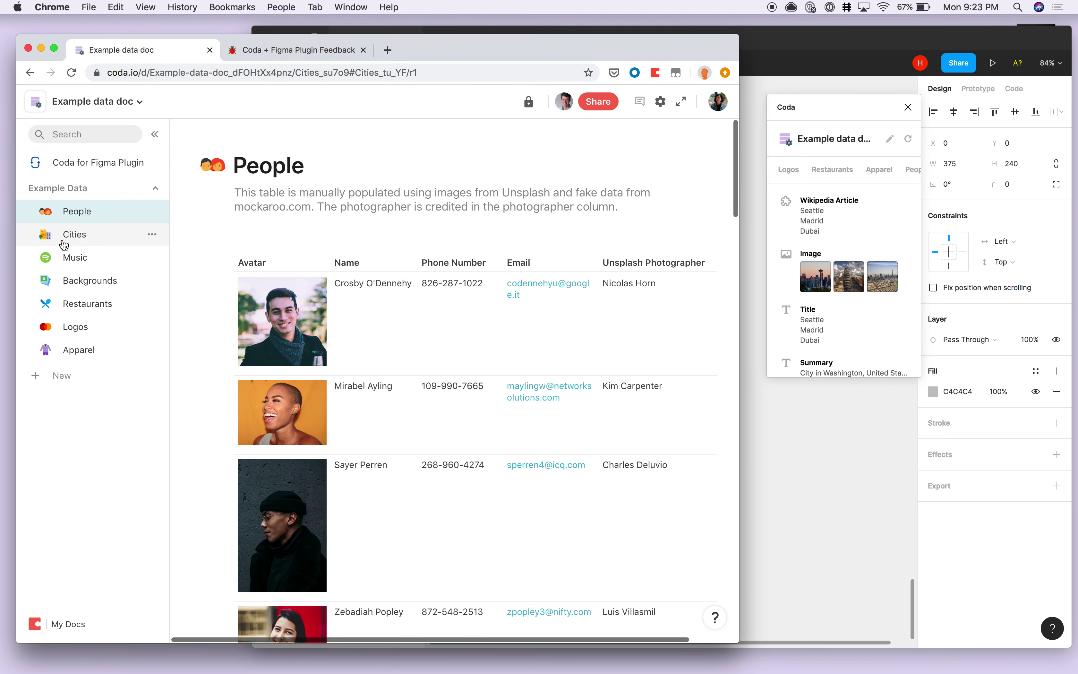
{"action": "left_click", "coordinate": [78, 261]}
{"action": "left_click", "coordinate": [95, 282]}
{"action": "left_click", "coordinate": [107, 303]}
{"action": "left_click", "coordinate": [89, 283]}
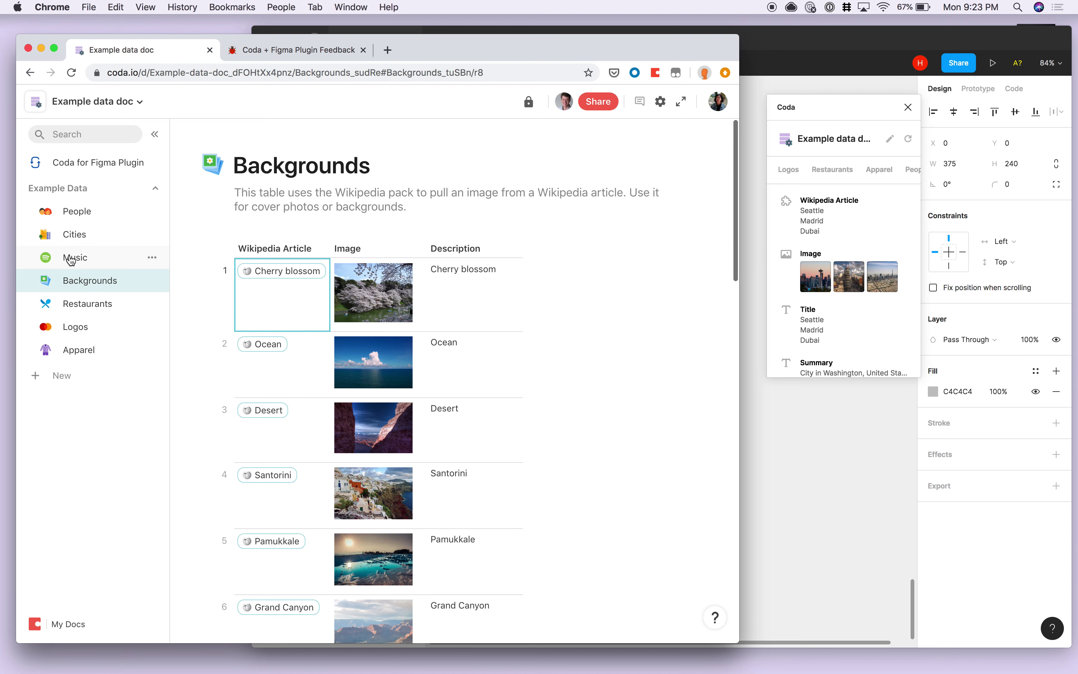
{"action": "left_click", "coordinate": [71, 261]}
{"action": "left_click", "coordinate": [101, 311]}
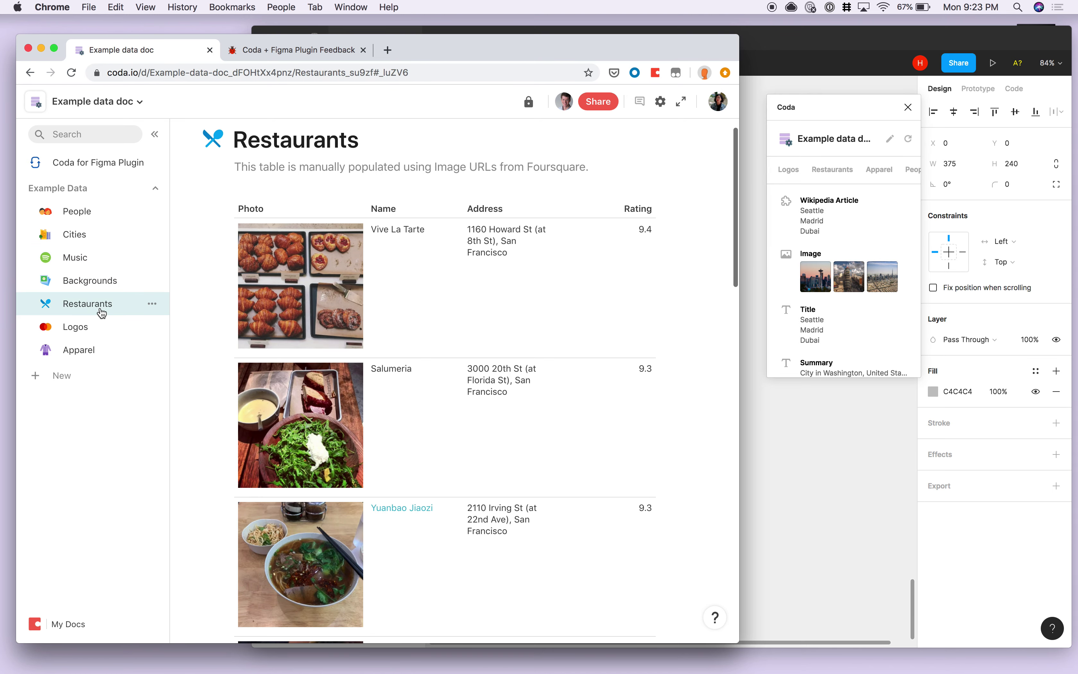
- Return to Figma and fill the grey header rectangle with Photo data from the Restaurants table
{"action": "left_click", "coordinate": [842, 214]}
{"action": "scroll", "coordinate": [873, 173], "scroll_direction": "right", "scroll_amount": 3}
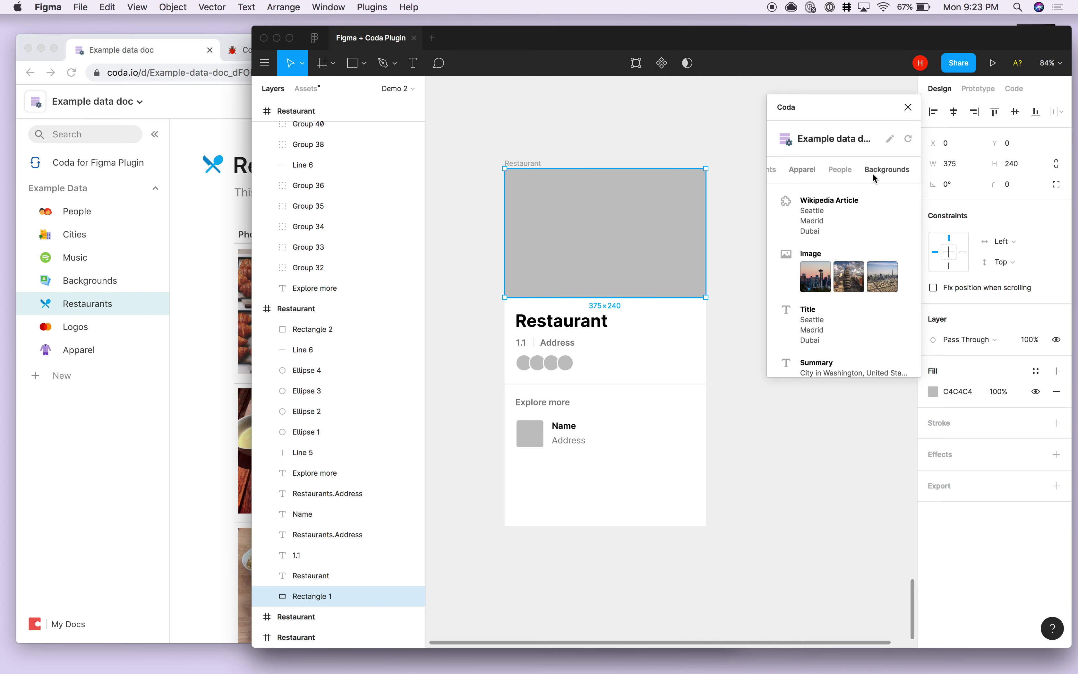
{"action": "scroll", "coordinate": [871, 171], "scroll_direction": "left", "scroll_amount": 3}
{"action": "left_click", "coordinate": [871, 171]}
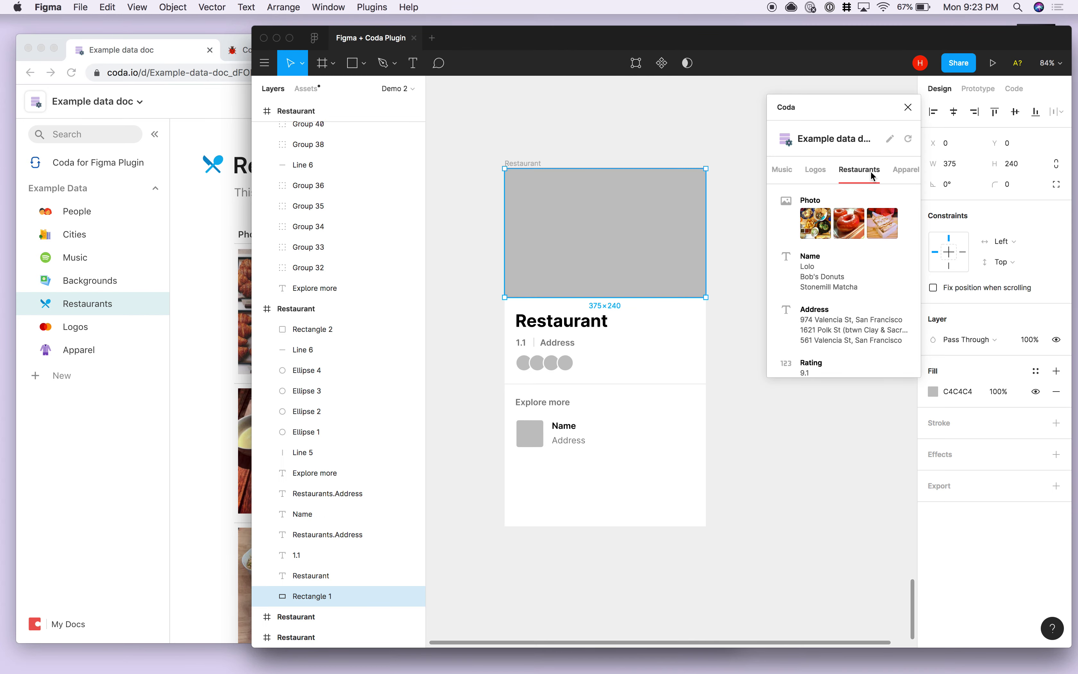
{"action": "left_click", "coordinate": [697, 130]}
{"action": "left_click", "coordinate": [685, 226]}
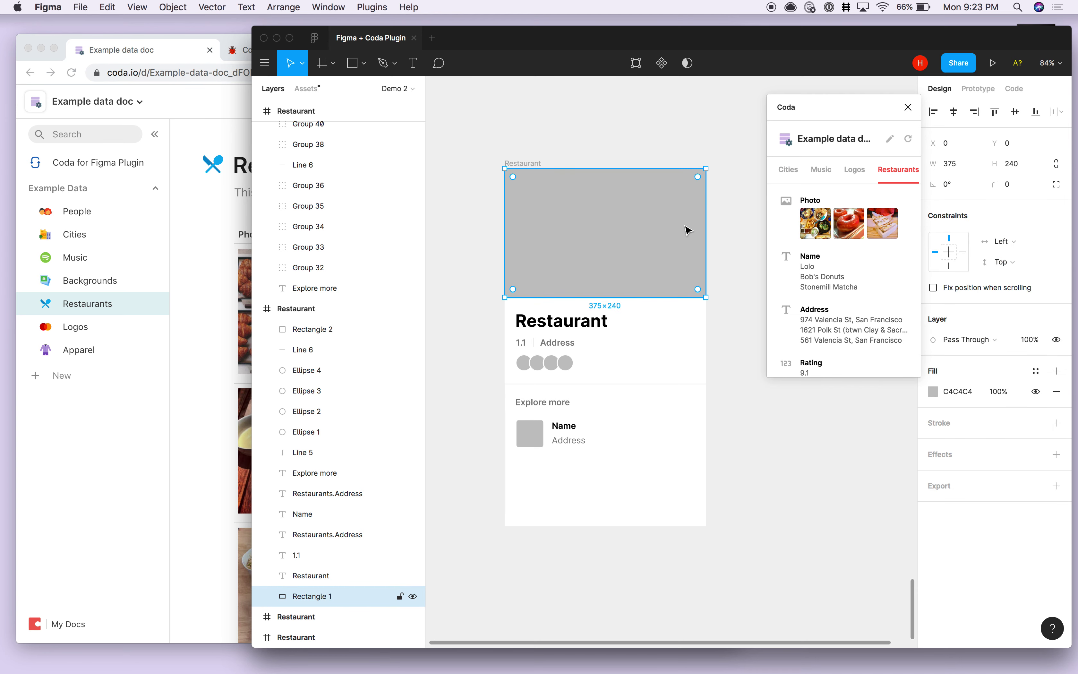
{"action": "left_click", "coordinate": [853, 242]}
- Fill the large Restaurant title text with Name data from the Restaurants table
{"action": "left_click", "coordinate": [608, 323]}
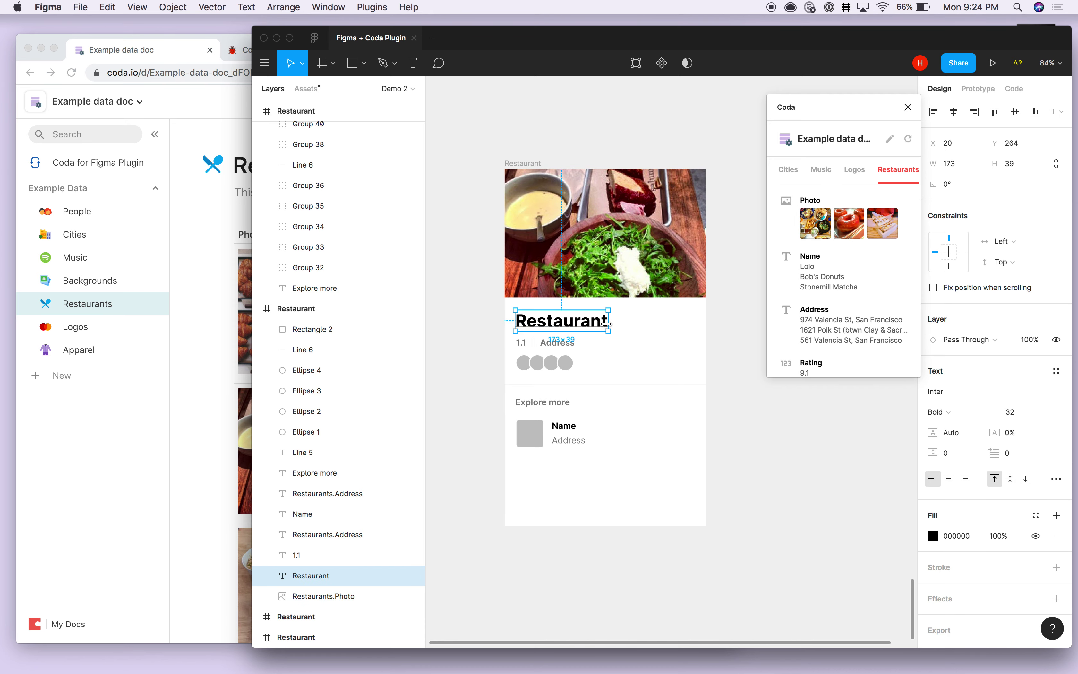
{"action": "left_click", "coordinate": [821, 288]}
{"action": "left_click", "coordinate": [822, 288]}
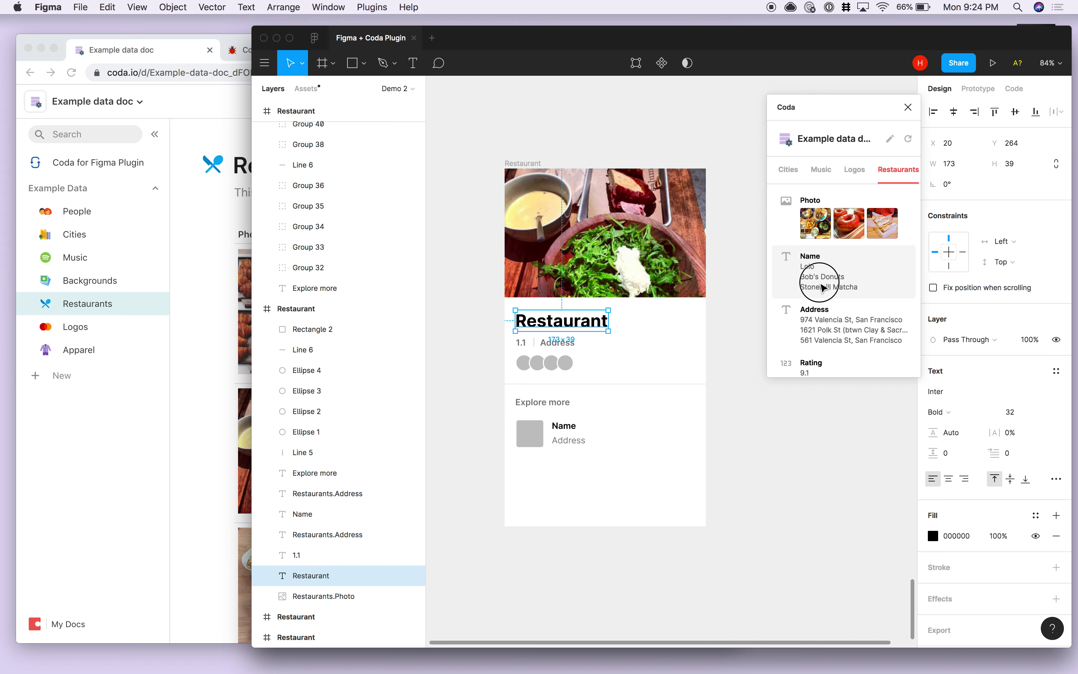
- Fill the address and rating texts beneath the restaurant title with the Restaurants table's Address and Rating data
{"action": "left_click", "coordinate": [557, 343]}
{"action": "left_click", "coordinate": [822, 344]}
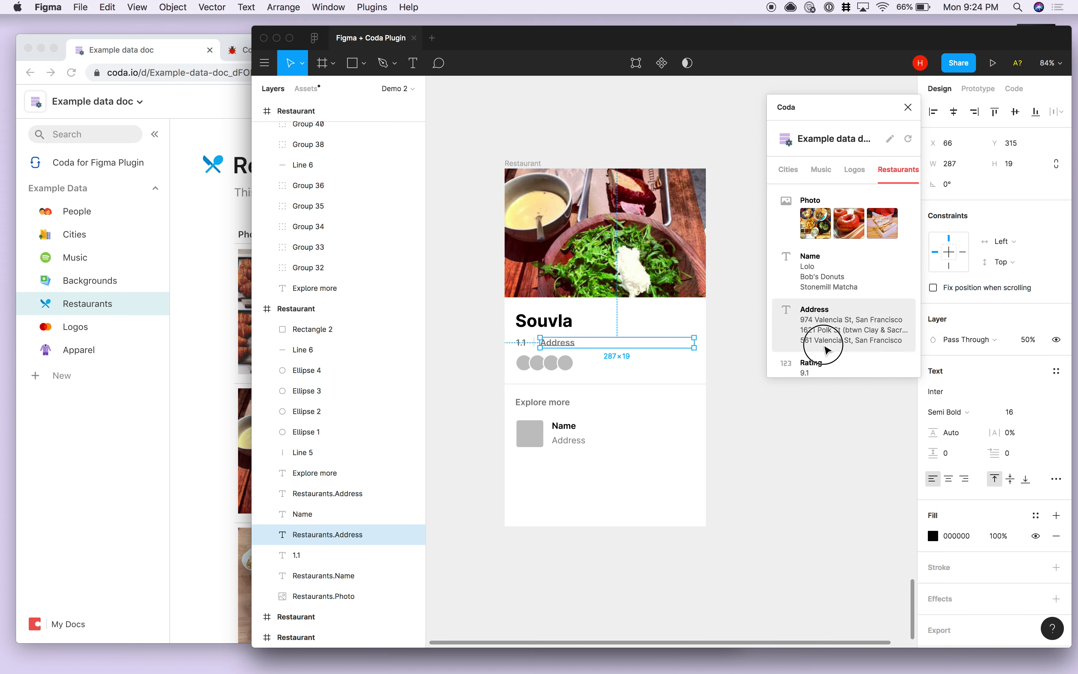
{"action": "left_click", "coordinate": [527, 352]}
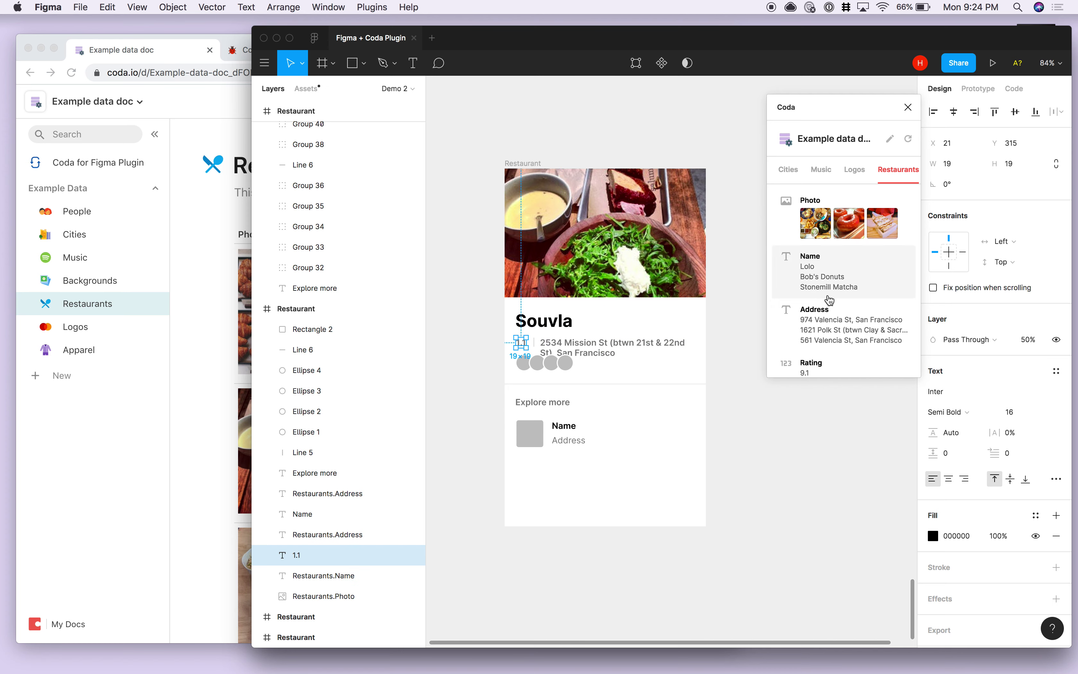
{"action": "scroll", "coordinate": [822, 303], "scroll_direction": "down", "scroll_amount": 2}
{"action": "left_click", "coordinate": [816, 352]}
{"action": "left_click", "coordinate": [648, 365]}
- Fill the four grey circles under the restaurant's address together with Avatar images from the People table
{"action": "scroll", "coordinate": [649, 366], "scroll_direction": "down", "scroll_amount": 1}
{"action": "left_click", "coordinate": [528, 348]}
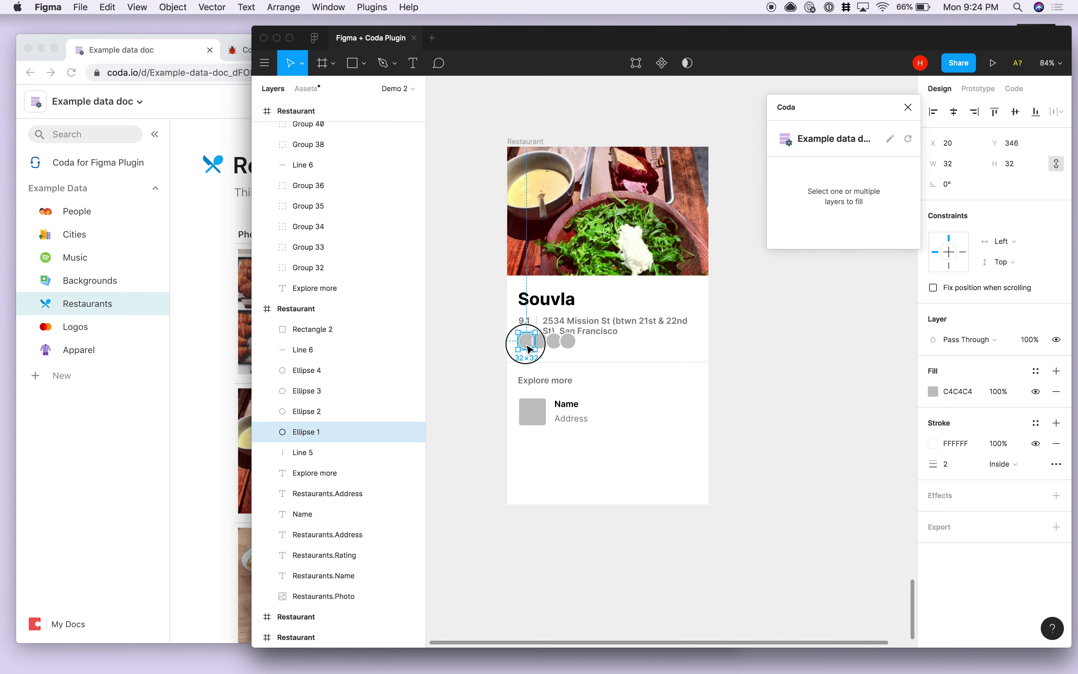
{"action": "left_click", "coordinate": [594, 349]}
{"action": "left_click_drag", "start_coordinate": [596, 353], "coordinate": [531, 342]}
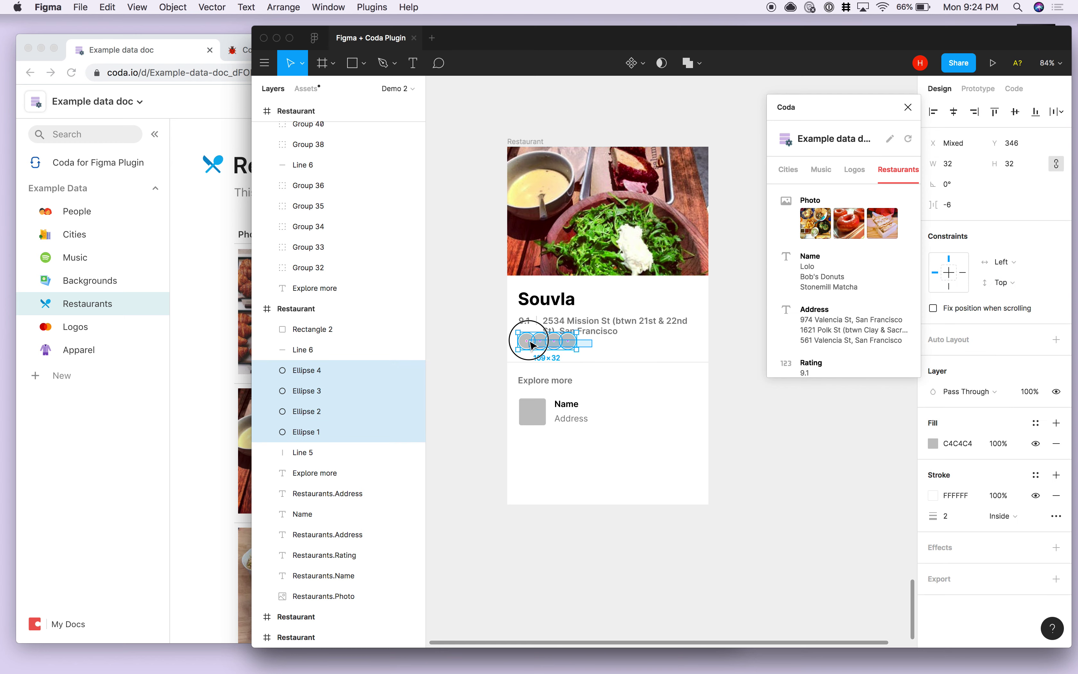
{"action": "scroll", "coordinate": [851, 176], "scroll_direction": "right", "scroll_amount": 2}
{"action": "scroll", "coordinate": [850, 173], "scroll_direction": "right", "scroll_amount": 1}
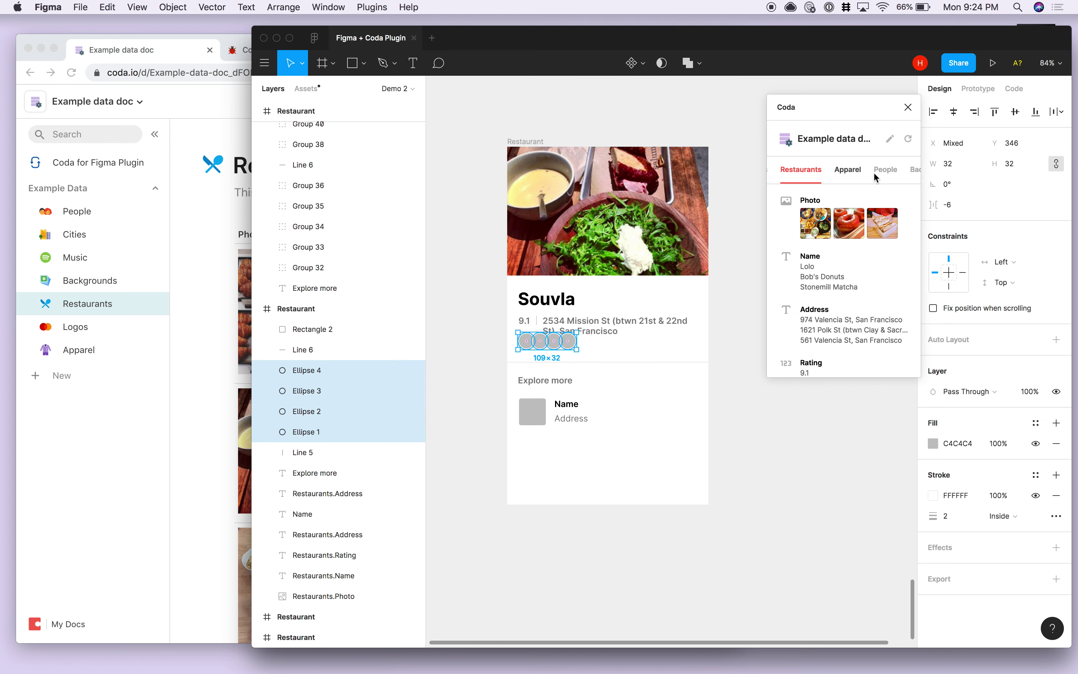
{"action": "left_click", "coordinate": [883, 173]}
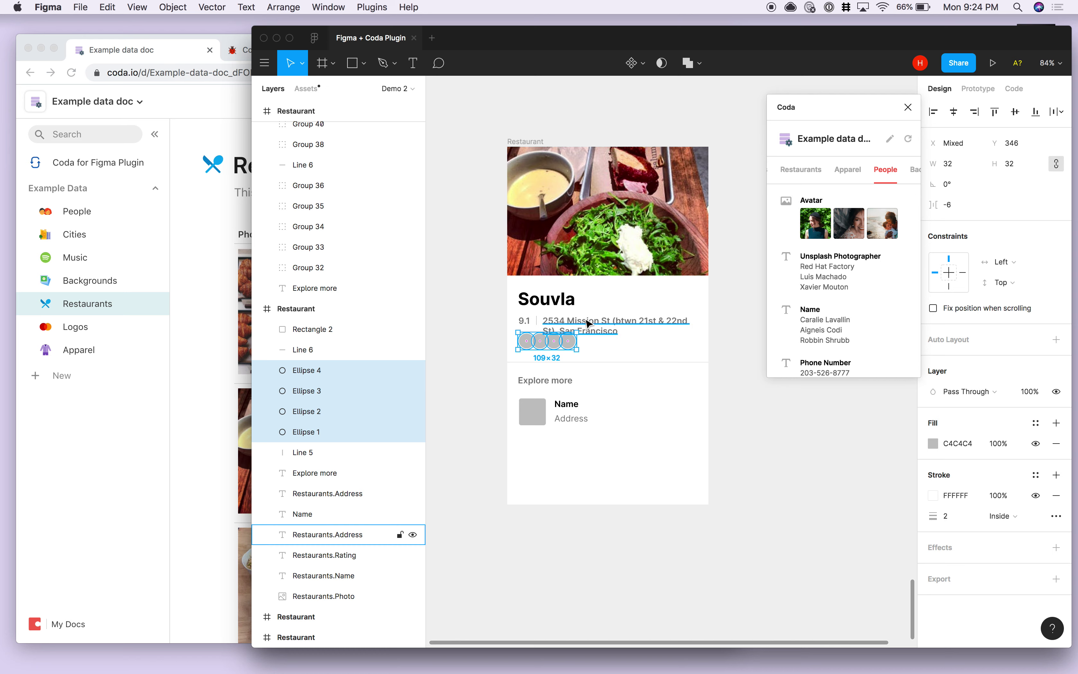
{"action": "left_click", "coordinate": [820, 244]}
{"action": "left_click", "coordinate": [599, 431]}
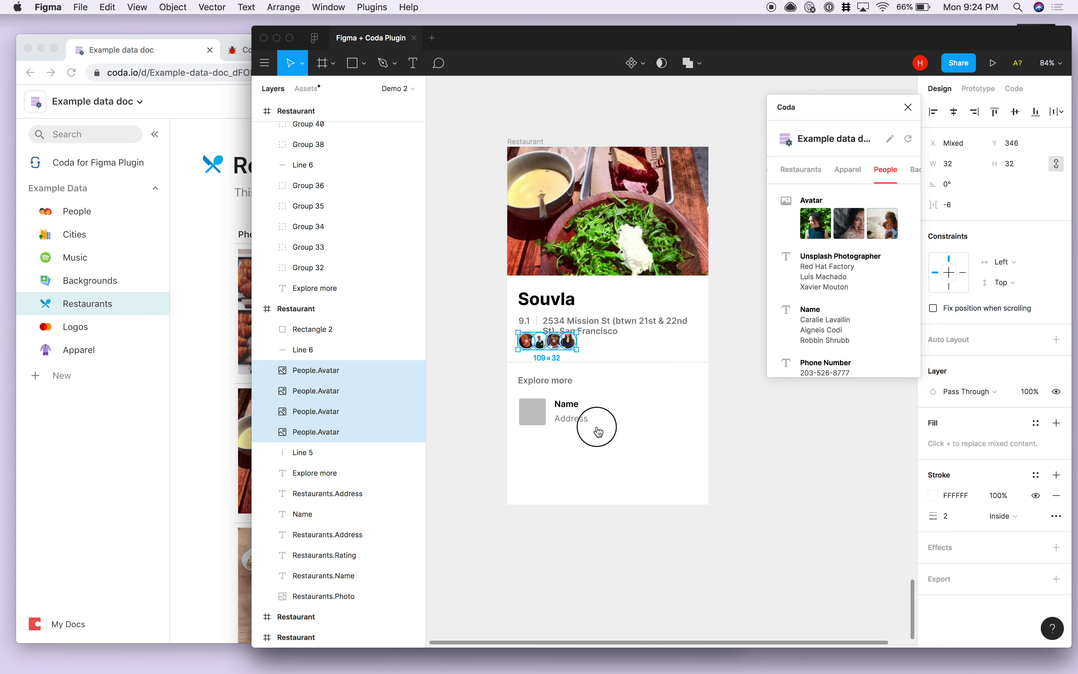
- Fill the grey square under Explore more with Photo data from the Restaurants table
{"action": "scroll", "coordinate": [599, 431], "scroll_direction": "down", "scroll_amount": 1}
{"action": "left_click", "coordinate": [536, 406]}
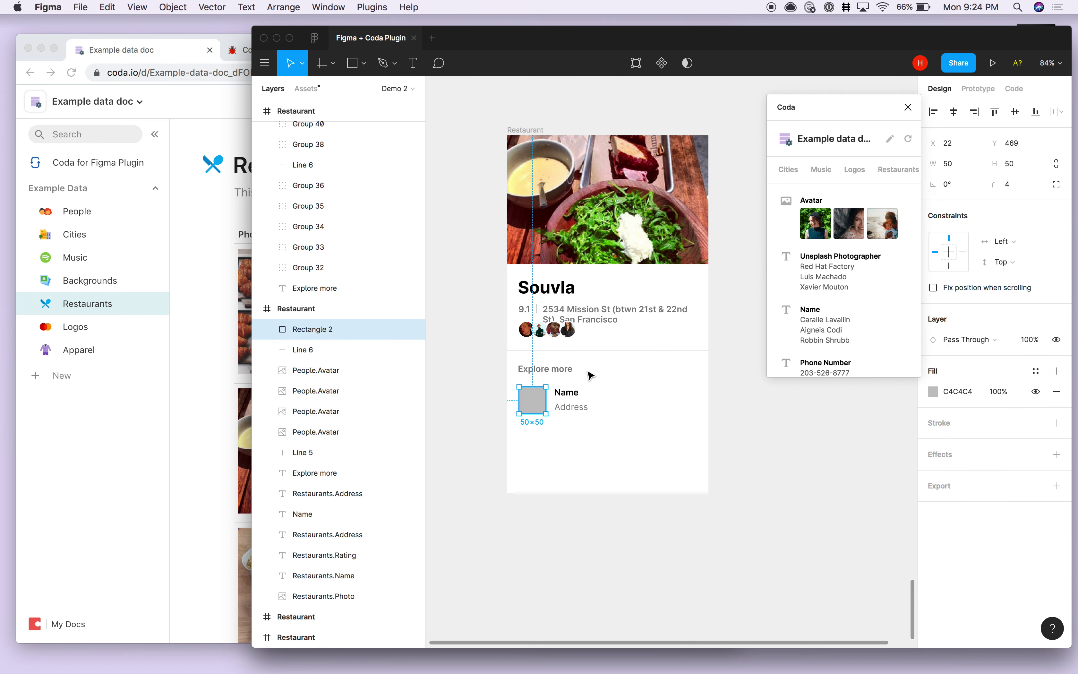
{"action": "left_click", "coordinate": [898, 170]}
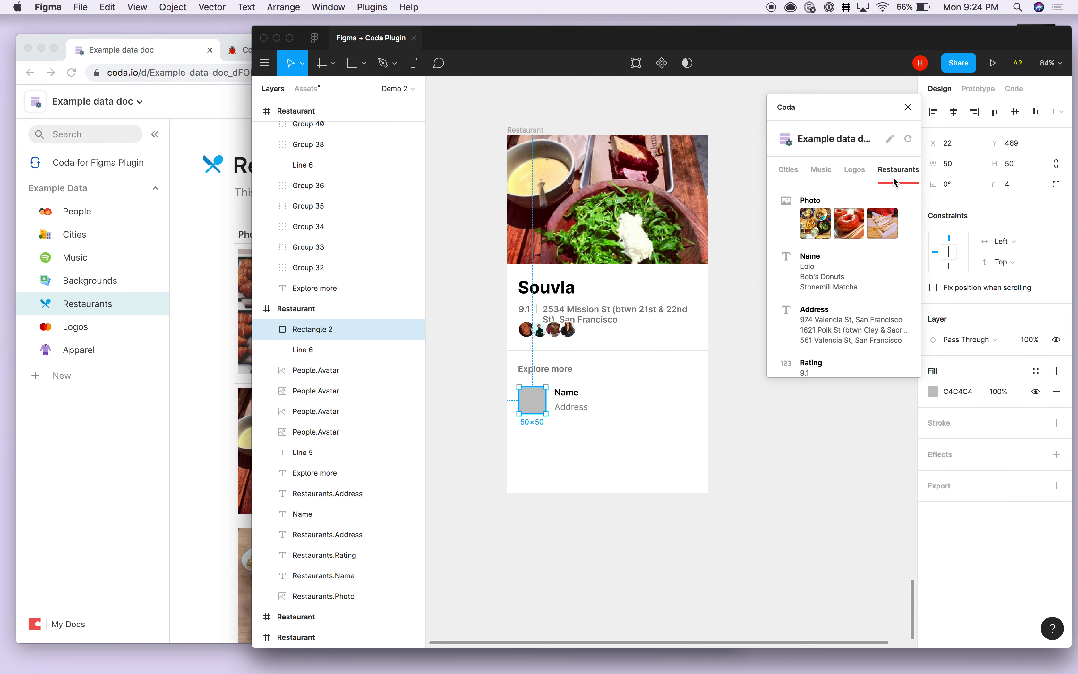
{"action": "left_click", "coordinate": [861, 230]}
- Fill the Name and Address texts beside the Explore more thumbnail with the matching Restaurants data
{"action": "left_click", "coordinate": [312, 514]}
{"action": "left_click", "coordinate": [839, 264]}
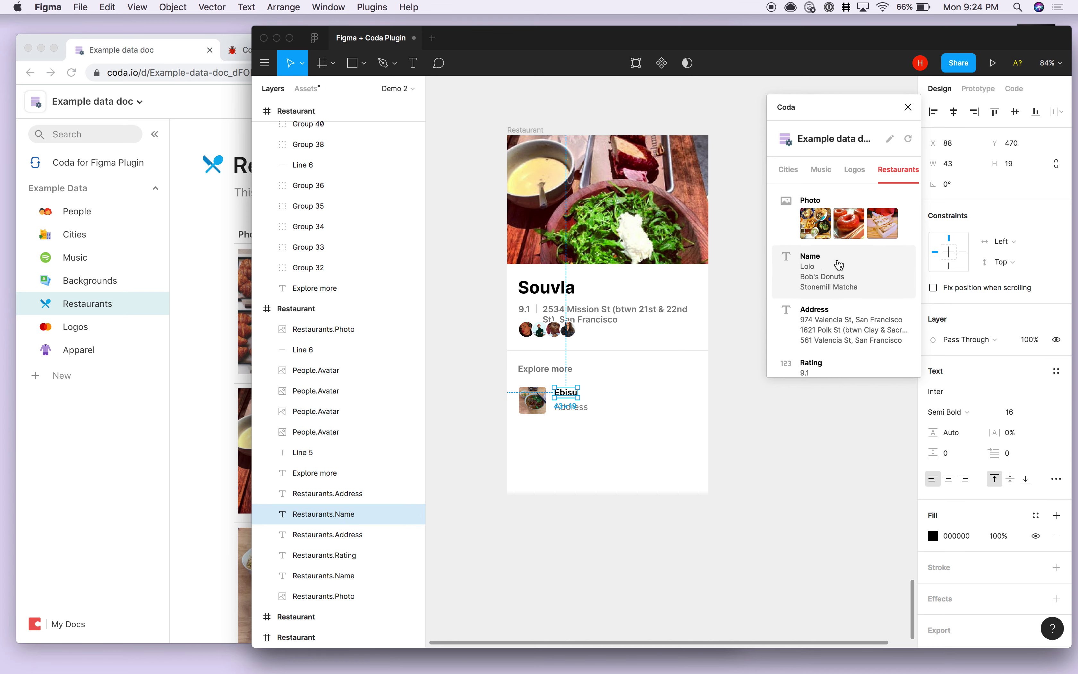
{"action": "left_click", "coordinate": [583, 408]}
{"action": "left_click", "coordinate": [838, 322]}
{"action": "left_click", "coordinate": [621, 481]}
- Limit the upper address to one line by renaming its layer Restaurants.Address {1}
{"action": "left_click", "coordinate": [629, 309]}
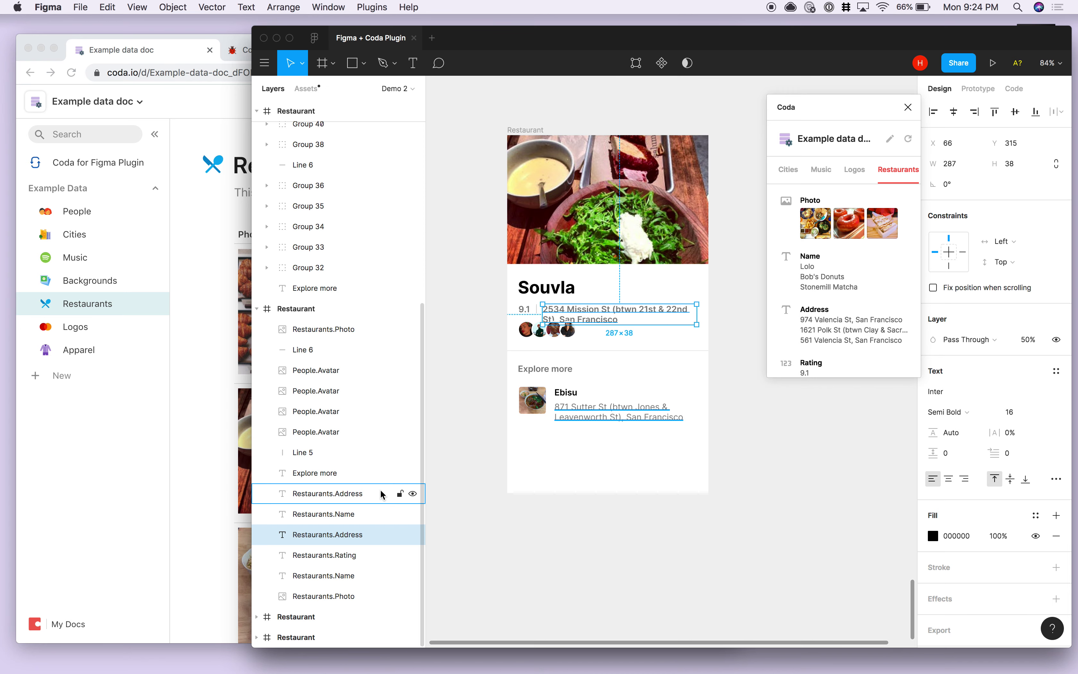
{"action": "double_click", "coordinate": [374, 536]}
{"action": "left_click", "coordinate": [374, 540]}
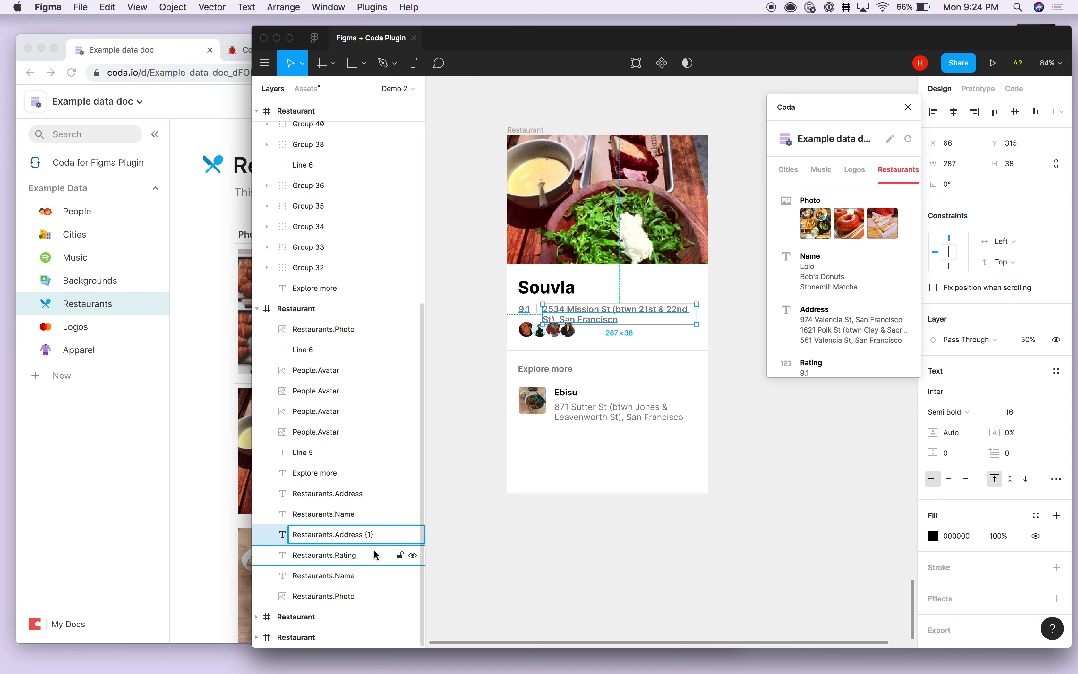
{"action": "key", "text": "Return"}
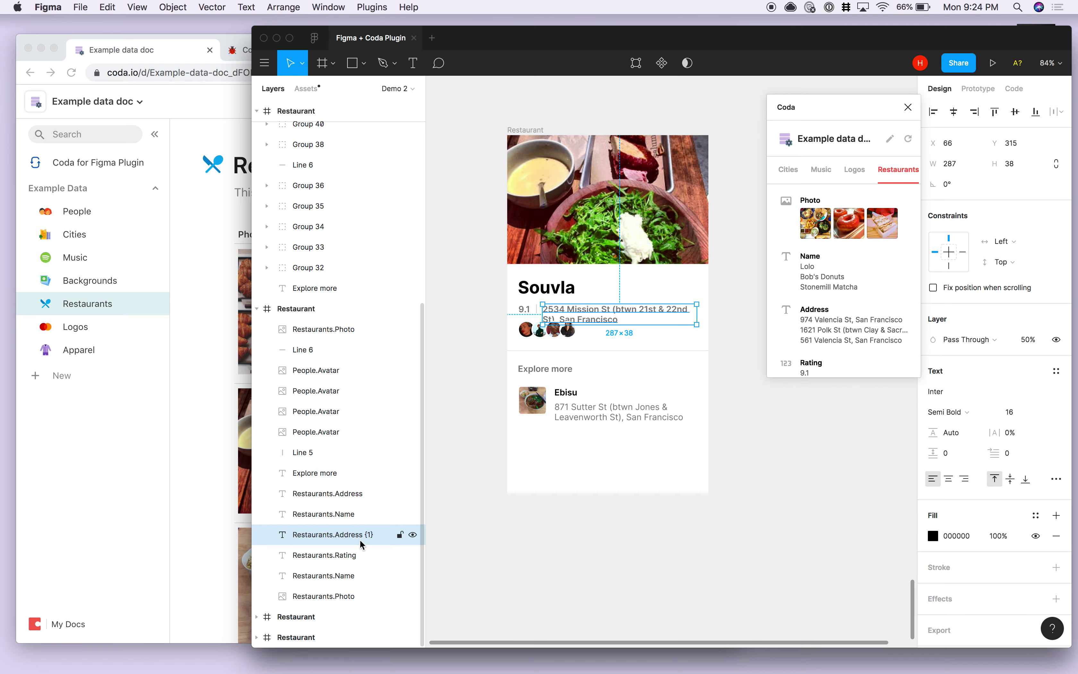
- Rename the Explore more address layer as Restaurants.Address {1} to limit it to one line
{"action": "left_click", "coordinate": [632, 426]}
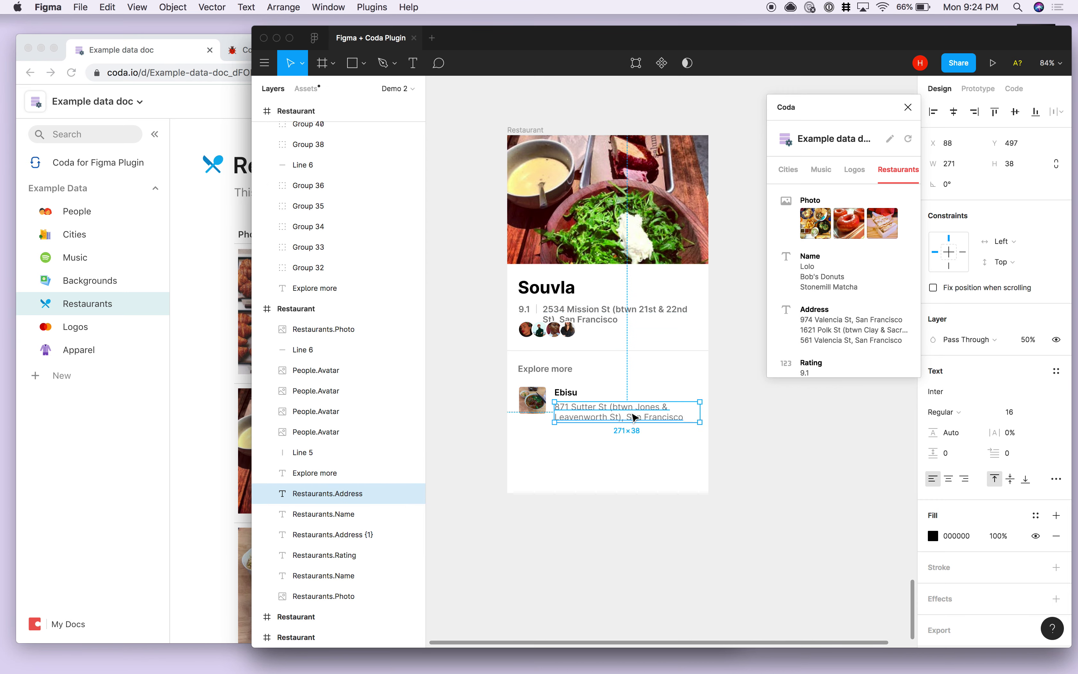
{"action": "double_click", "coordinate": [635, 423]}
{"action": "left_click", "coordinate": [680, 417]}
{"action": "double_click", "coordinate": [344, 495]}
{"action": "key", "text": "Right"}
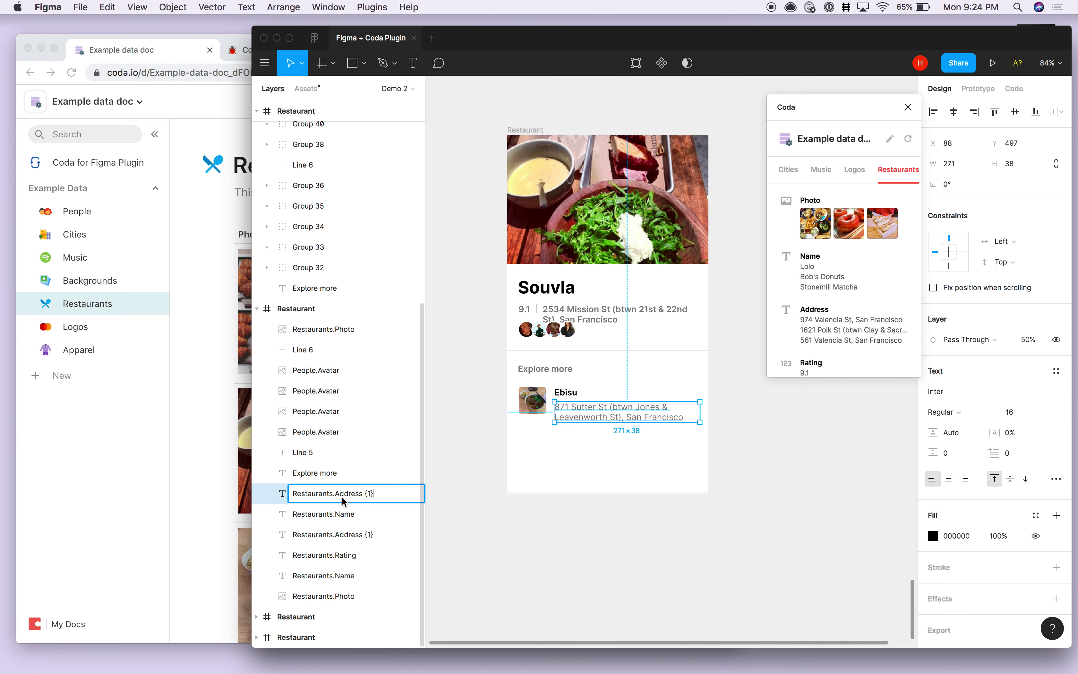
{"action": "key", "text": "Return"}
{"action": "left_click", "coordinate": [624, 470]}
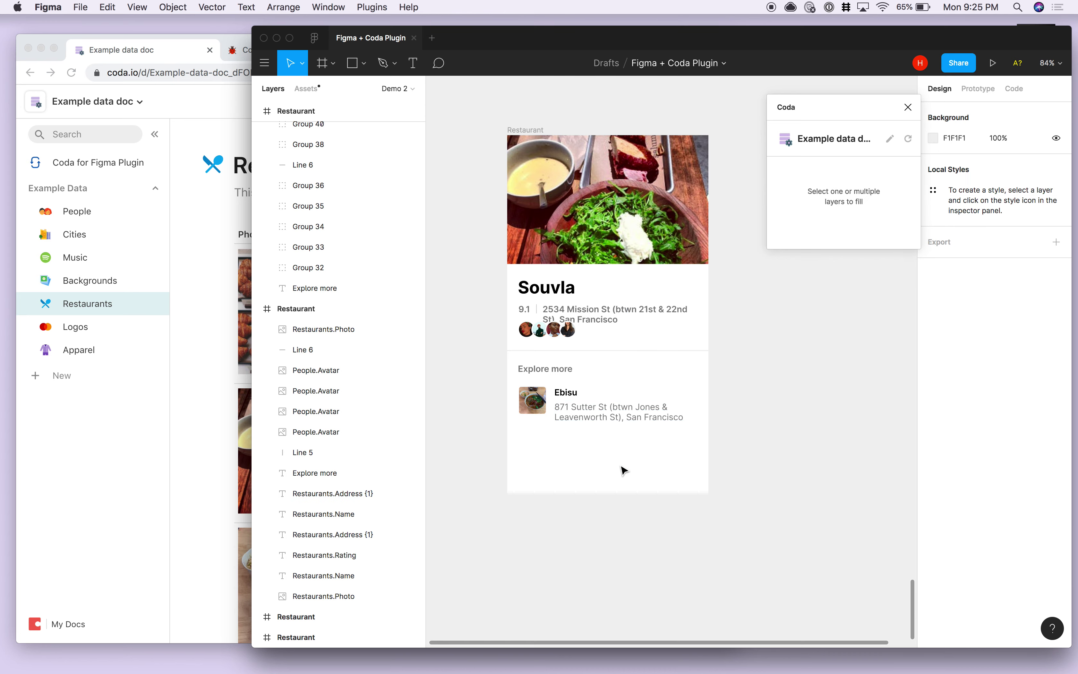
- Group the header photo, restaurant name, rating, divider line and upper address layers
{"action": "left_click_drag", "start_coordinate": [722, 315], "coordinate": [521, 218]}
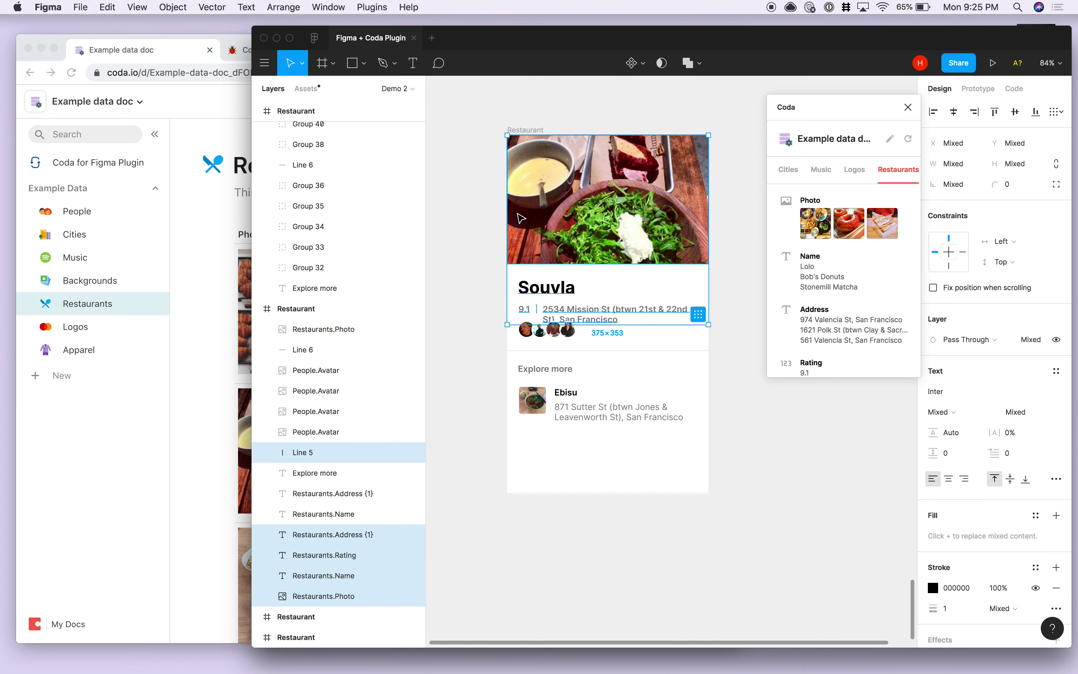
{"action": "key", "text": "super+g"}
{"action": "left_click", "coordinate": [465, 236]}
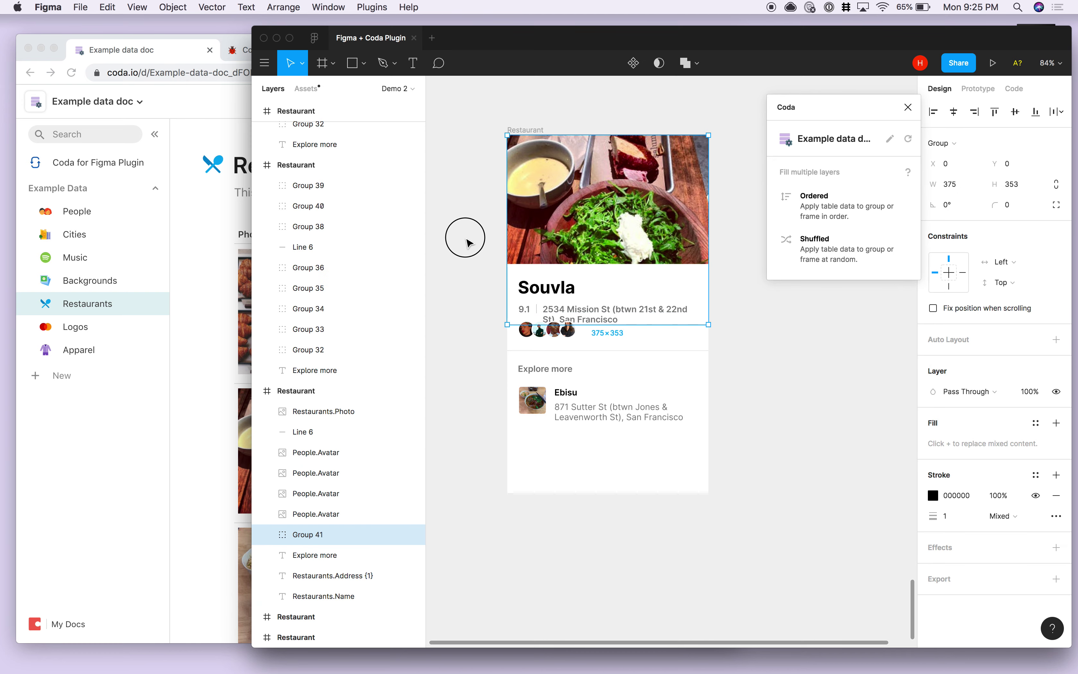
- Refill the grouped restaurant header layers with random table data using the plugin's Shuffled option
{"action": "left_click", "coordinate": [572, 240]}
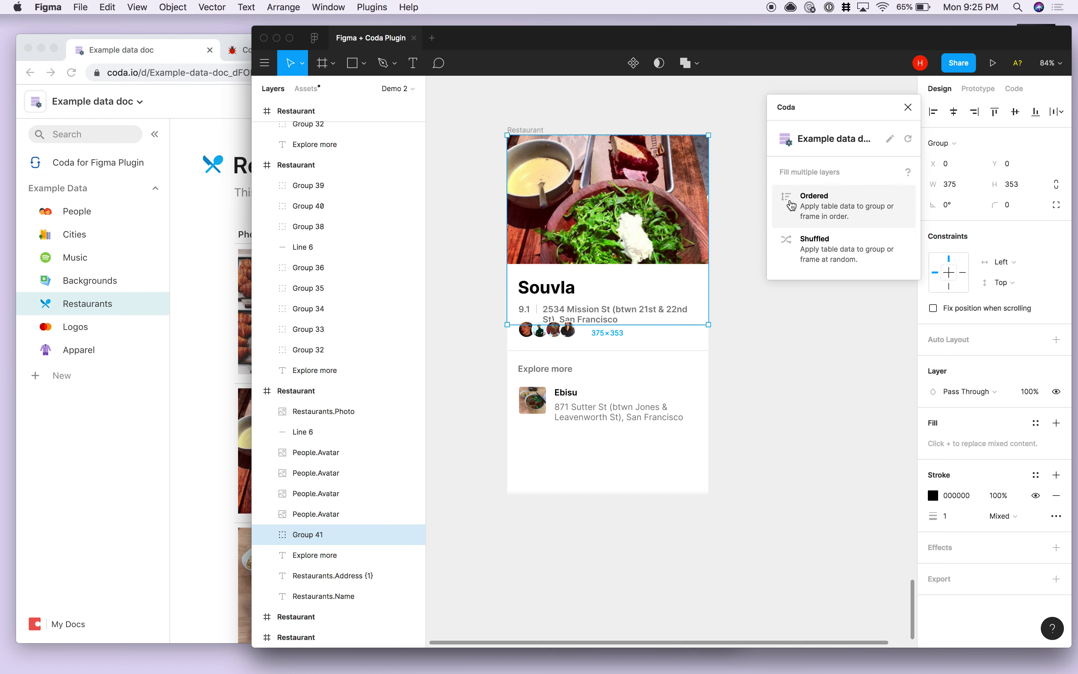
{"action": "left_click", "coordinate": [729, 110]}
{"action": "left_click", "coordinate": [688, 182]}
{"action": "left_click", "coordinate": [832, 256]}
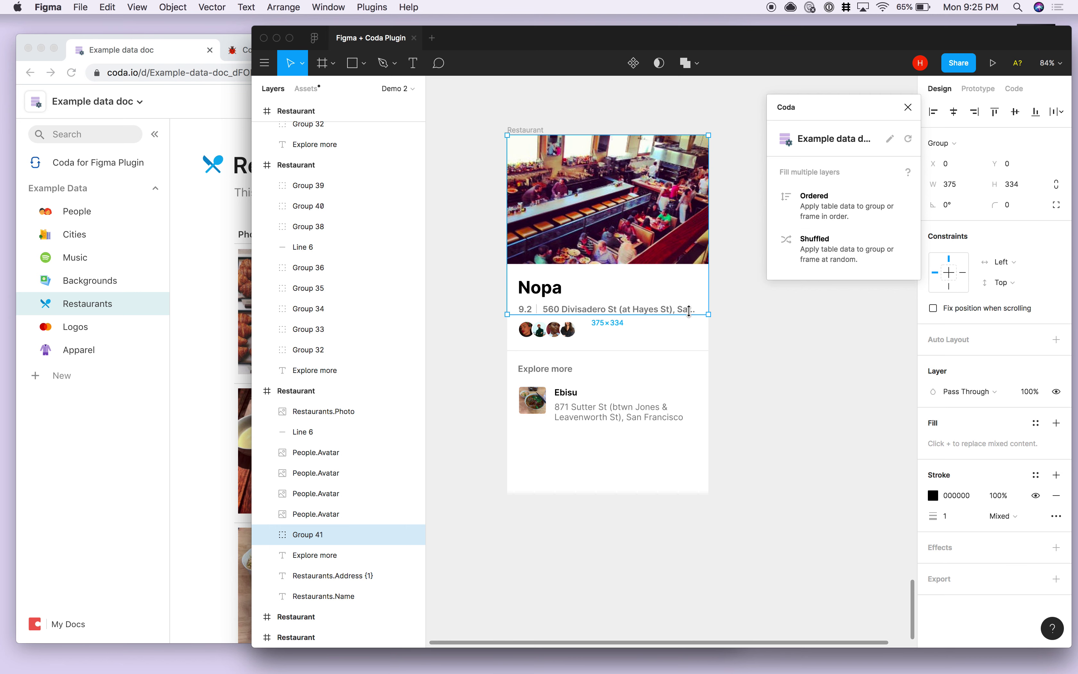
- Group the Explore more photo and address layers, and refill the group with random table data using the Shuffled option
{"action": "left_click", "coordinate": [755, 429]}
{"action": "left_click_drag", "start_coordinate": [711, 445], "coordinate": [532, 393]}
{"action": "key", "text": "super+g"}
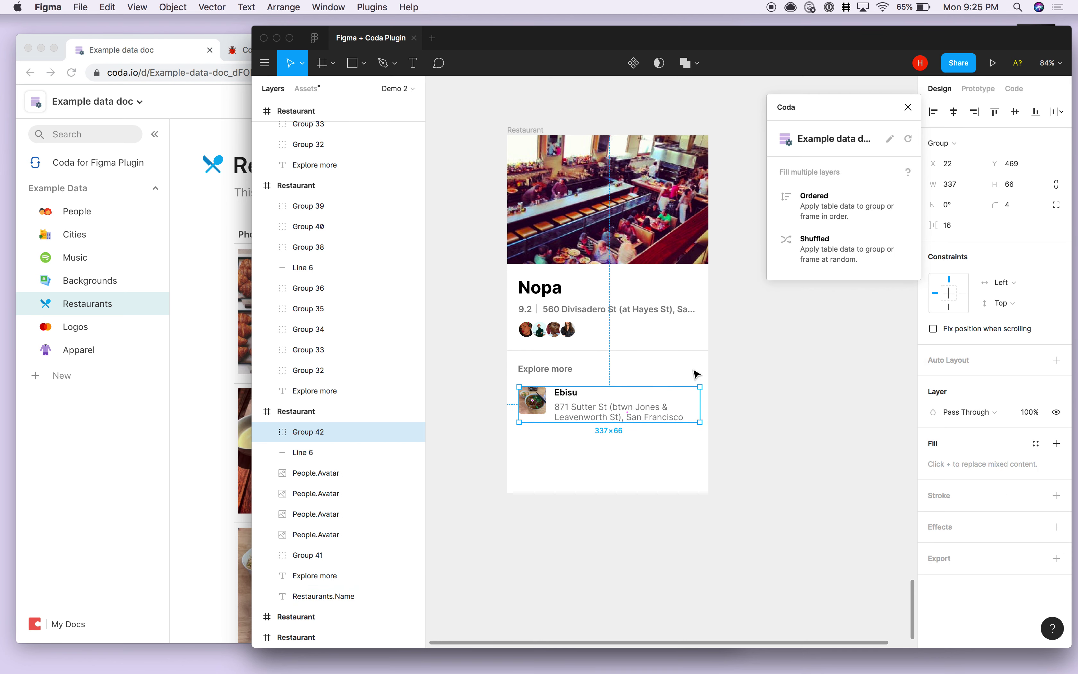
{"action": "left_click", "coordinate": [829, 266]}
{"action": "left_click", "coordinate": [785, 382]}
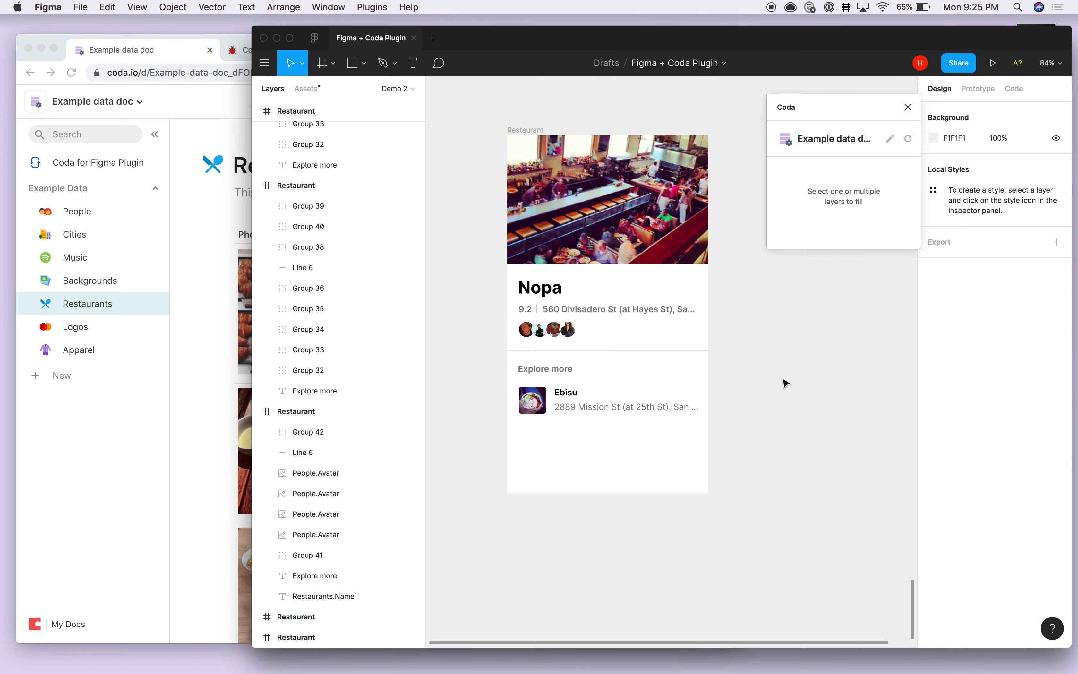
{"action": "left_click", "coordinate": [596, 408]}
{"action": "key", "text": "super+c"}
{"action": "key", "text": "super+v"}
{"action": "left_click_drag", "start_coordinate": [573, 405], "coordinate": [580, 447]}
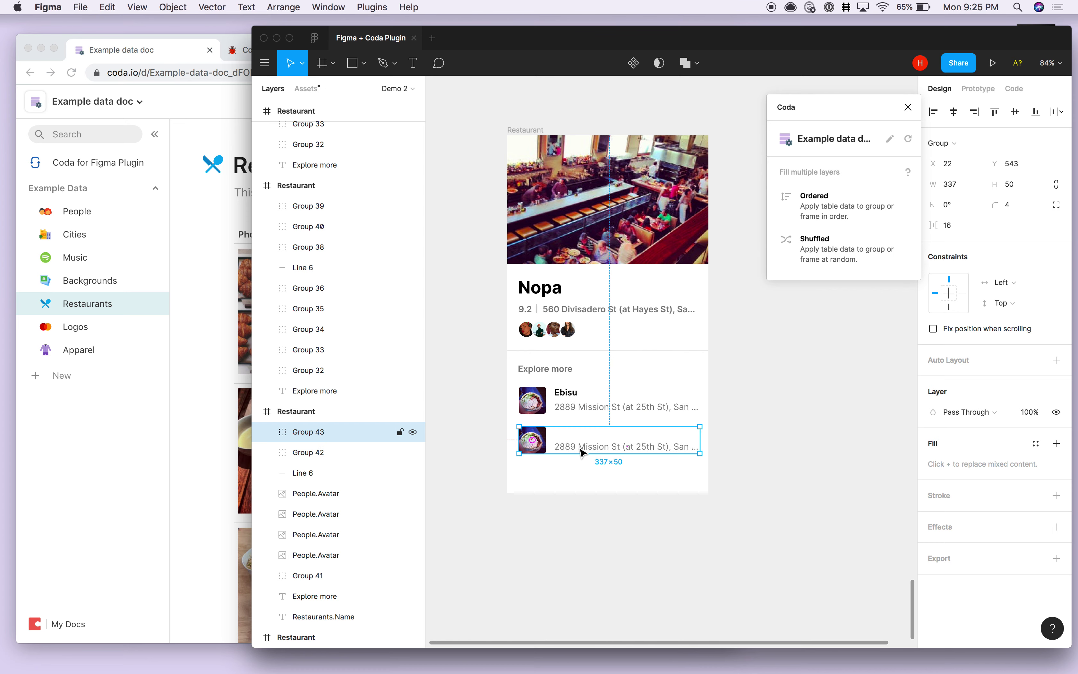
{"action": "key", "text": "Delete"}
- Move the Restaurants.Name layer into the Explore more group with the photo and address layers
{"action": "left_click", "coordinate": [580, 450]}
{"action": "left_click_drag", "start_coordinate": [607, 443], "coordinate": [528, 394]}
{"action": "left_click_drag", "start_coordinate": [292, 596], "coordinate": [313, 434]}
- Duplicate the Explore more restaurant group twice, stacking the copies below the original to make a list of three entries
{"action": "key", "text": "super+v"}
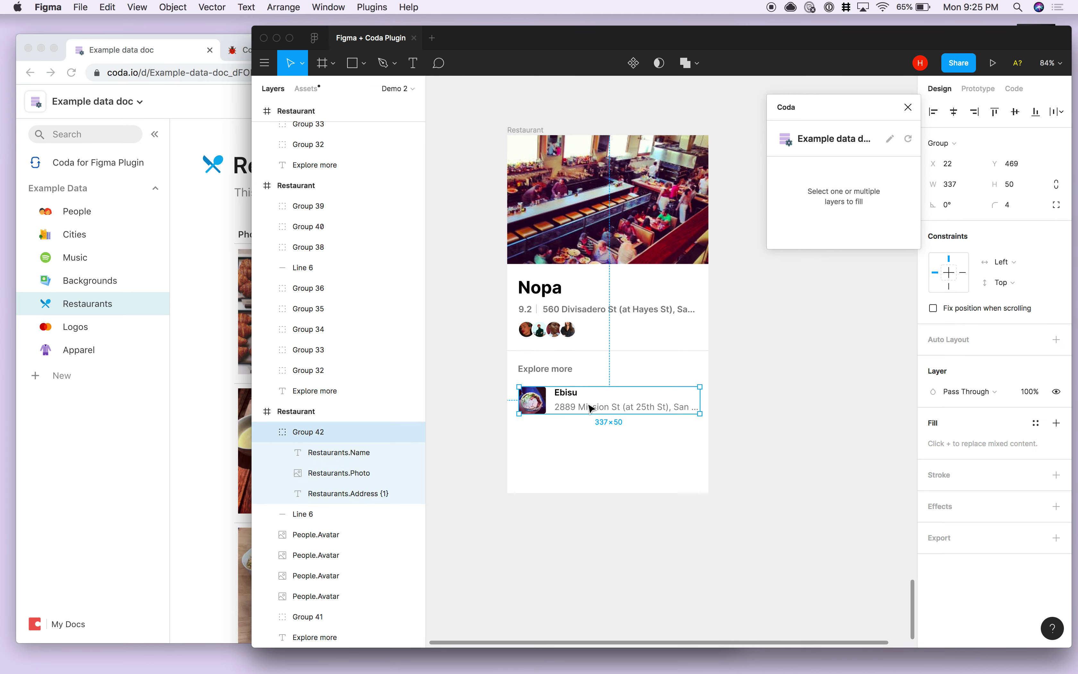
{"action": "left_click_drag", "start_coordinate": [569, 407], "coordinate": [579, 479]}
{"action": "key", "text": "super+v"}
{"action": "left_click", "coordinate": [590, 517]}
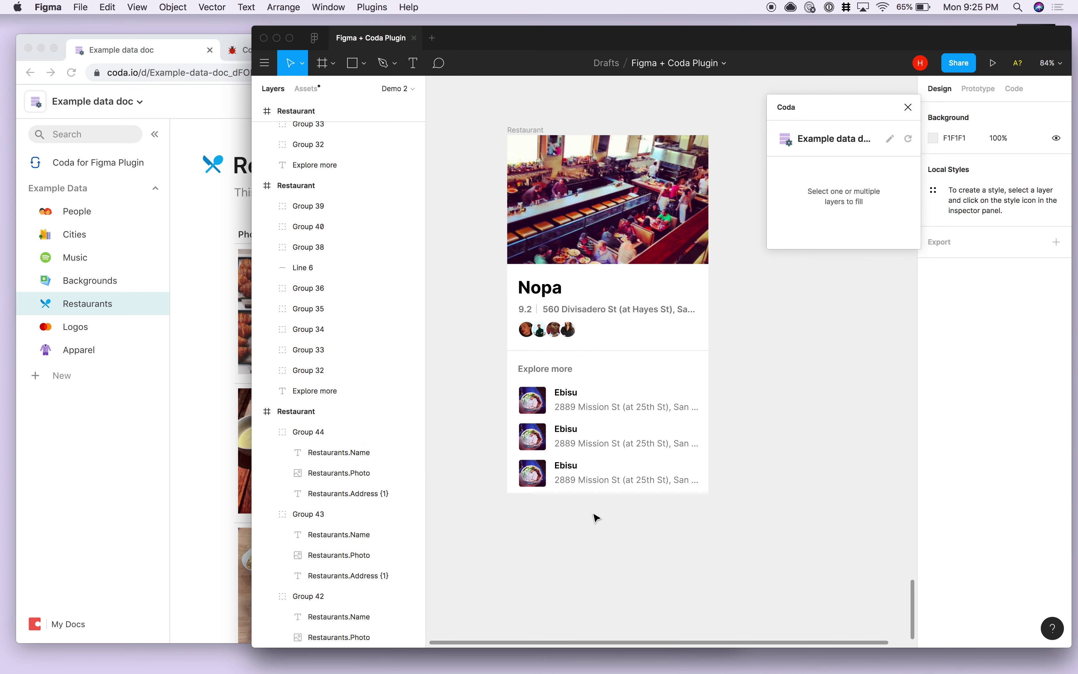
- Put each of the four People.Avatar layers under the restaurant rating into its own separate group
{"action": "left_click", "coordinate": [525, 330]}
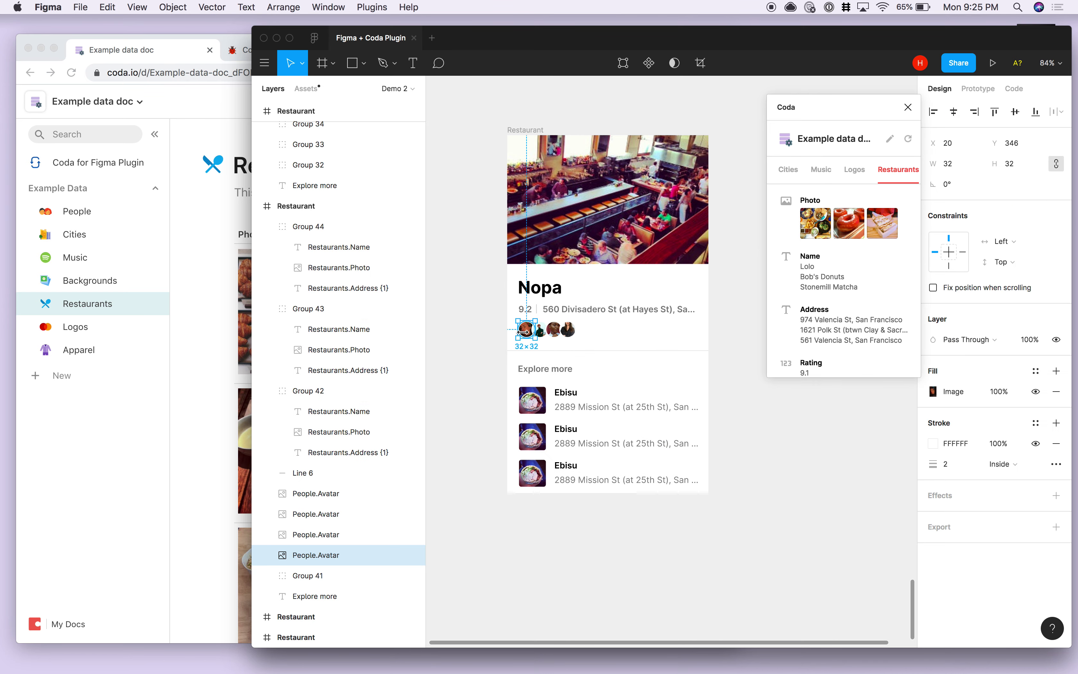
{"action": "scroll", "coordinate": [527, 330], "scroll_direction": "up", "scroll_amount": 5}
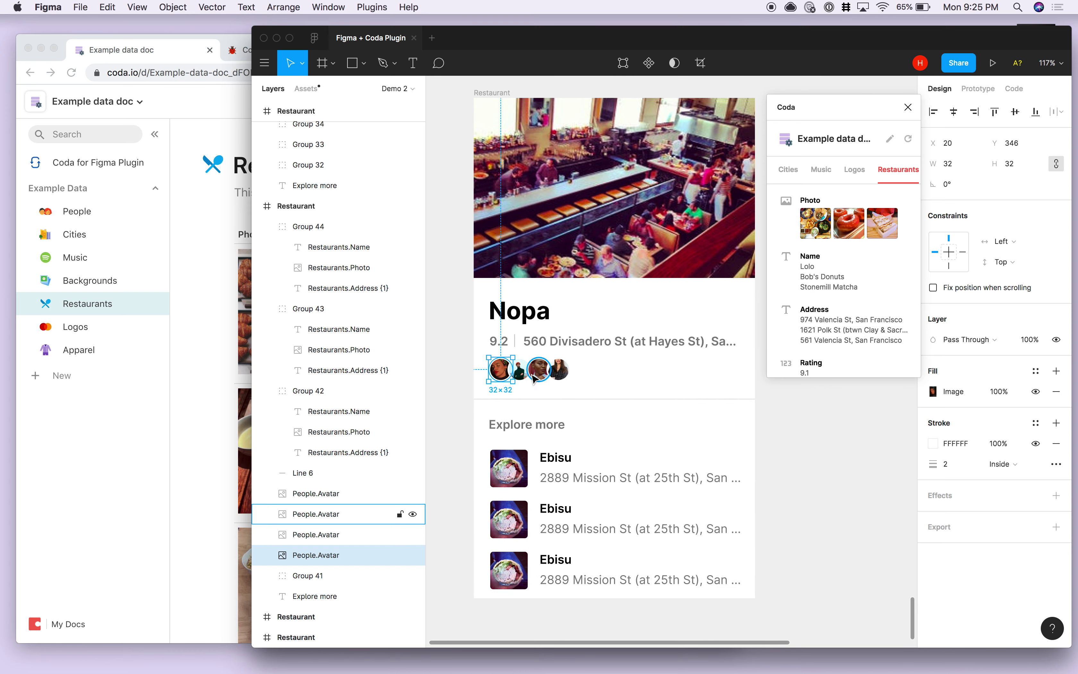
{"action": "key", "text": "super+g"}
{"action": "left_click", "coordinate": [520, 370]}
{"action": "key", "text": "super+g"}
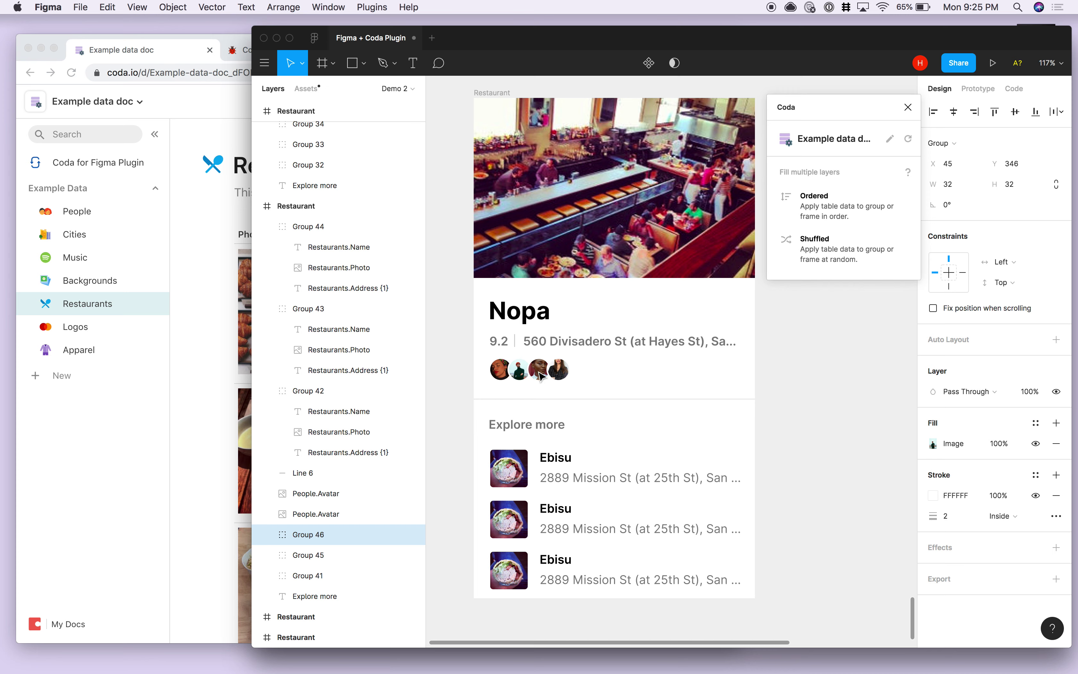
{"action": "left_click", "coordinate": [540, 374]}
{"action": "key", "text": "super+g"}
{"action": "left_click", "coordinate": [558, 370]}
{"action": "key", "text": "super+g"}
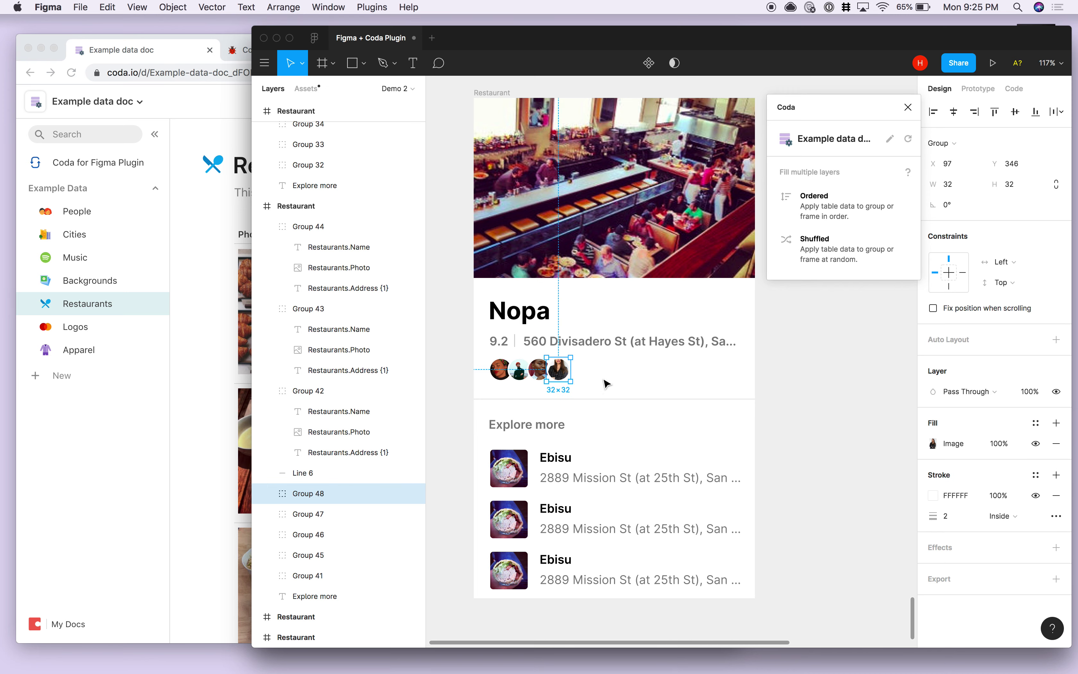
{"action": "left_click", "coordinate": [605, 382]}
- Fill the whole Restaurant frame with random table data using the plugin's Shuffled option
{"action": "scroll", "coordinate": [605, 383], "scroll_direction": "down", "scroll_amount": 3}
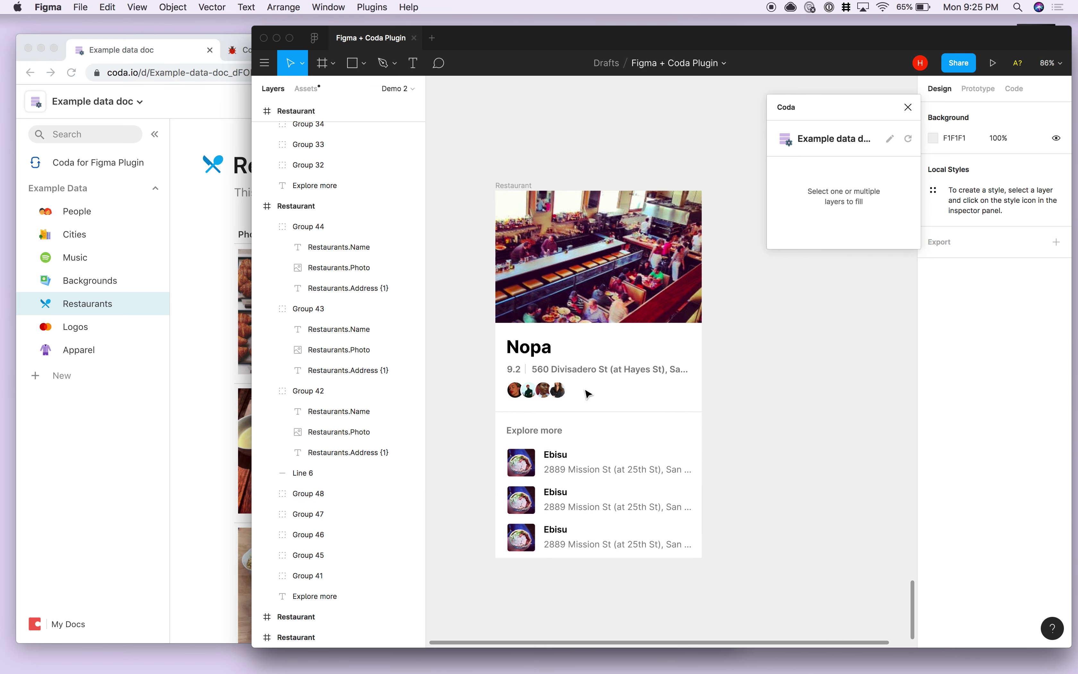
{"action": "left_click", "coordinate": [524, 187]}
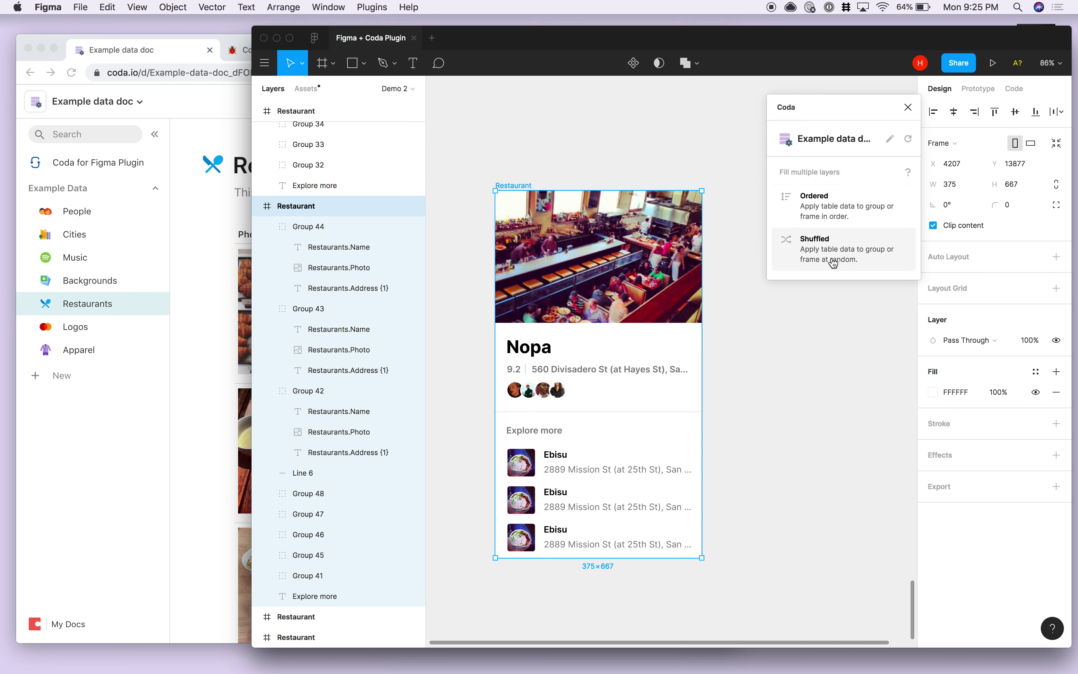
{"action": "left_click", "coordinate": [832, 263]}
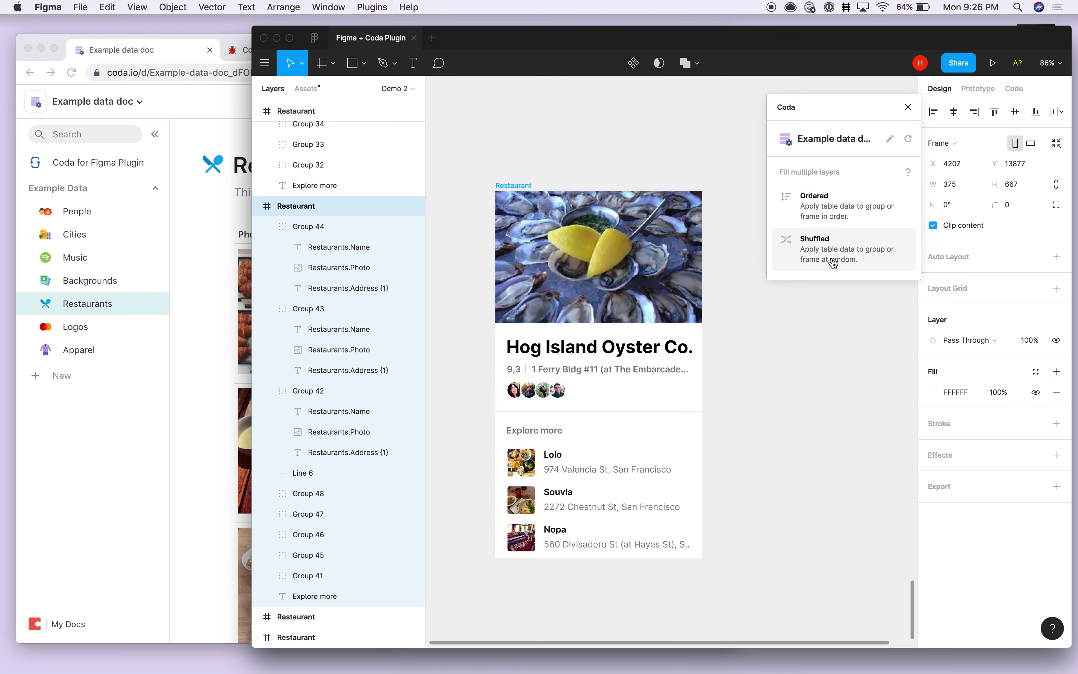
{"action": "left_click", "coordinate": [570, 136]}
- Duplicate the filled Restaurant frame so that the copy stands beside the original
{"action": "left_click", "coordinate": [515, 183]}
{"action": "key", "text": "super+c"}
{"action": "key", "text": "super+v"}
{"action": "scroll", "coordinate": [519, 186], "scroll_direction": "down", "scroll_amount": 3}
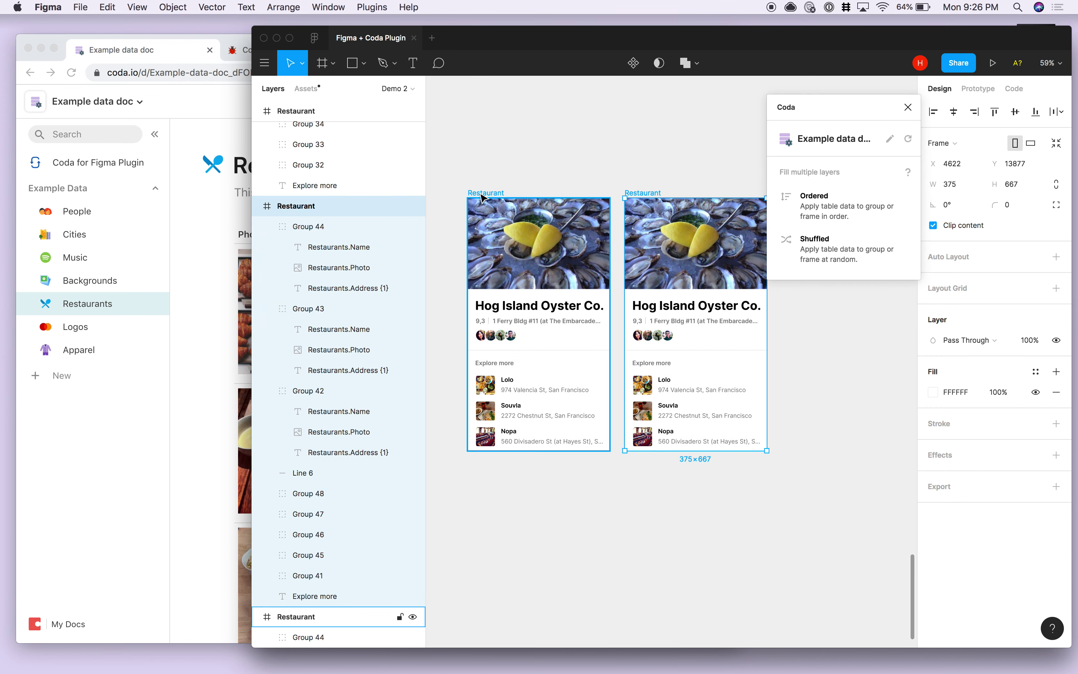
- Select both Restaurant frames together and refill them with random table data using the Shuffled option
{"action": "left_click", "coordinate": [483, 196], "text": "shift"}
{"action": "left_click", "coordinate": [844, 252]}
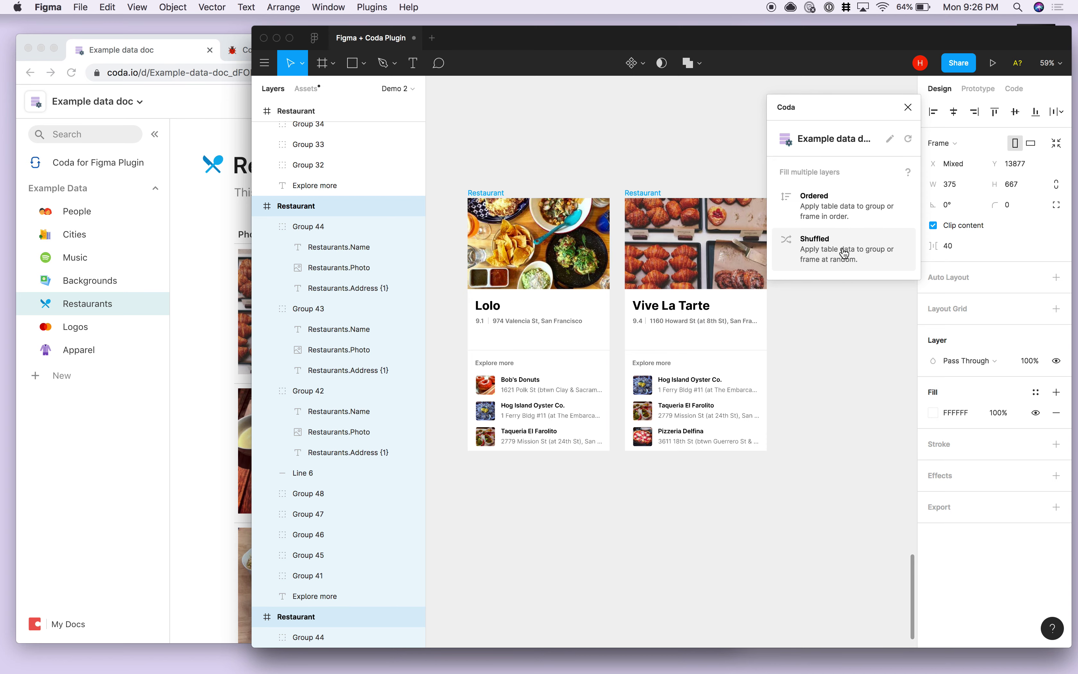
{"action": "left_click", "coordinate": [689, 161]}
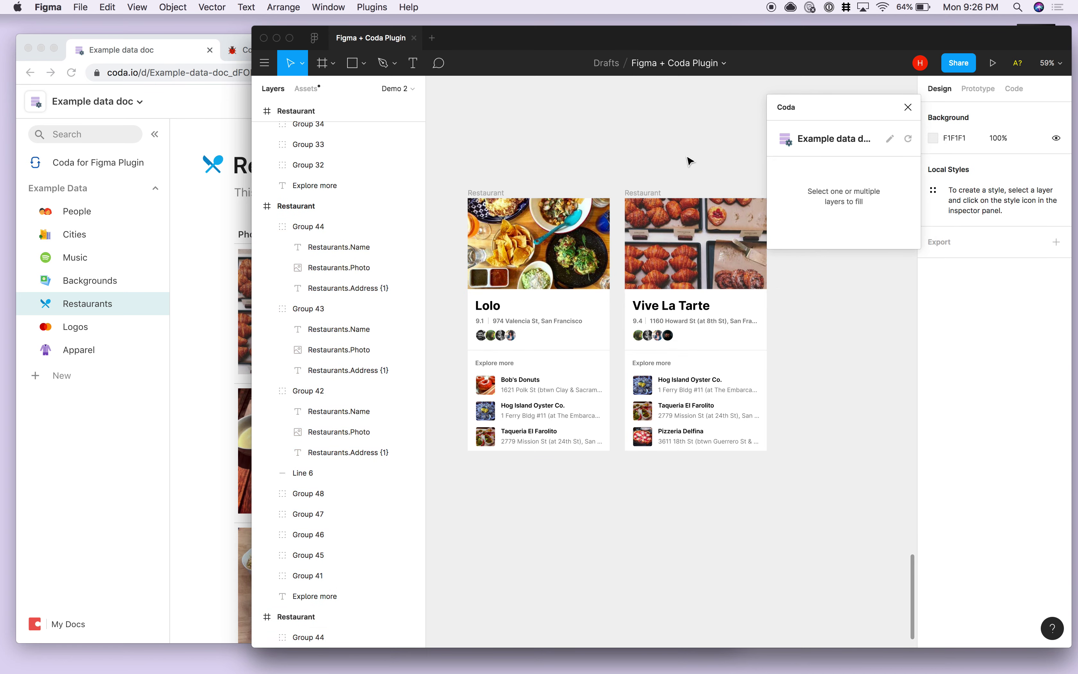
- Switch to the Coda doc in Chrome, open the Coda for Figma Plugin page, collapse its page list and review the F.A.Q section
{"action": "left_click", "coordinate": [126, 311]}
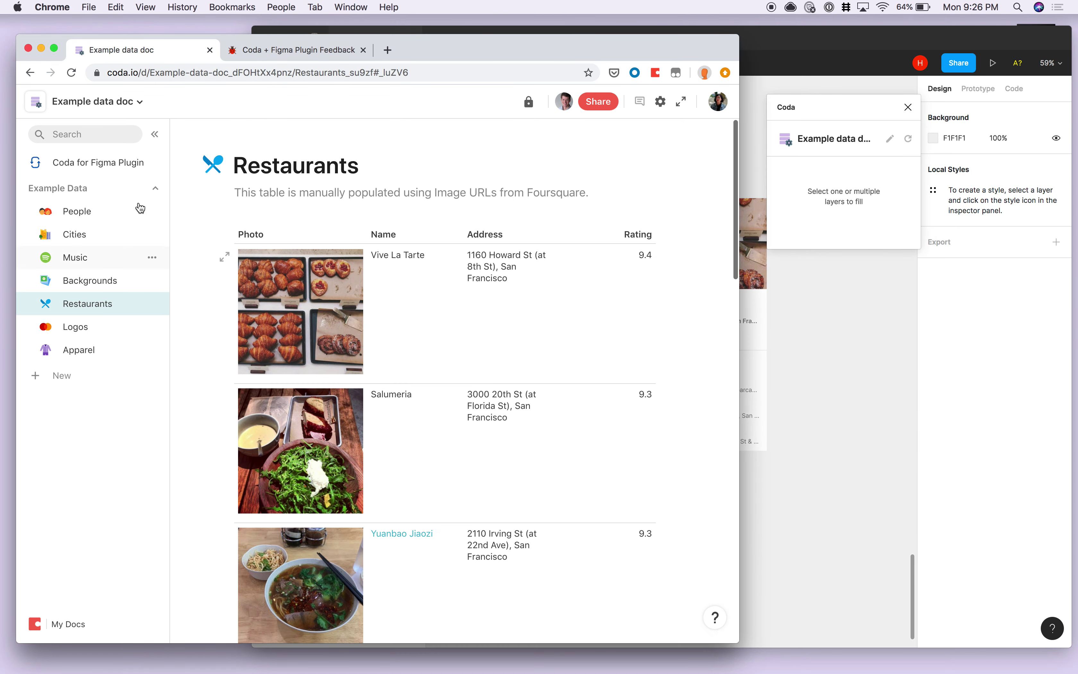
{"action": "left_click", "coordinate": [116, 162]}
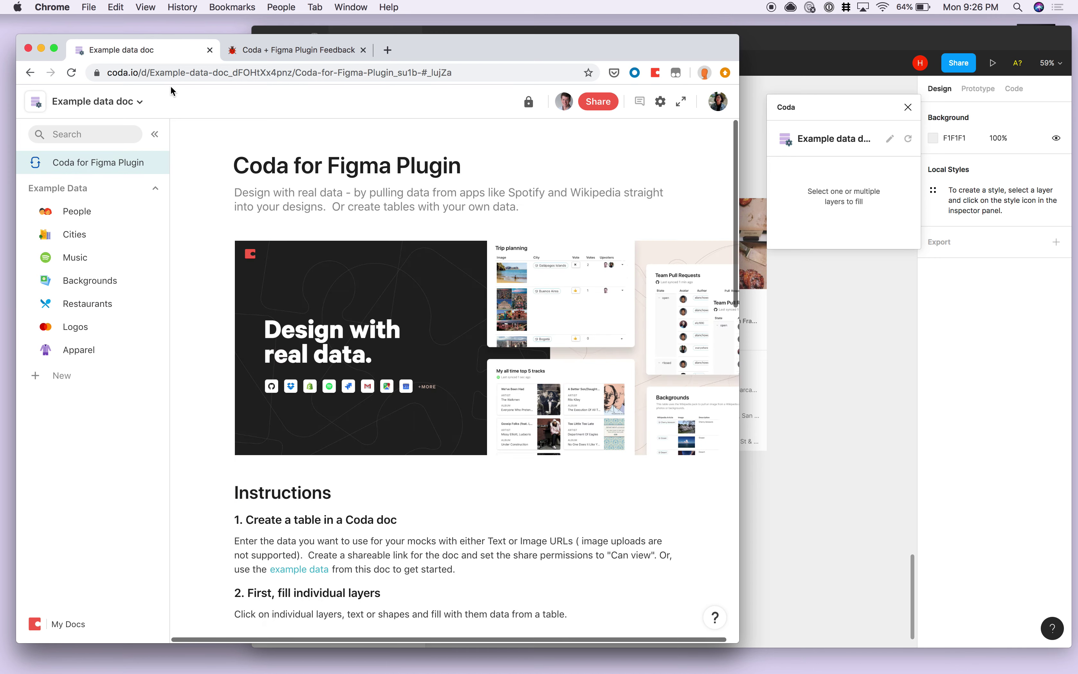
{"action": "left_click", "coordinate": [155, 134]}
{"action": "scroll", "coordinate": [235, 267], "scroll_direction": "down", "scroll_amount": 5}
{"action": "scroll", "coordinate": [241, 348], "scroll_direction": "down", "scroll_amount": 5}
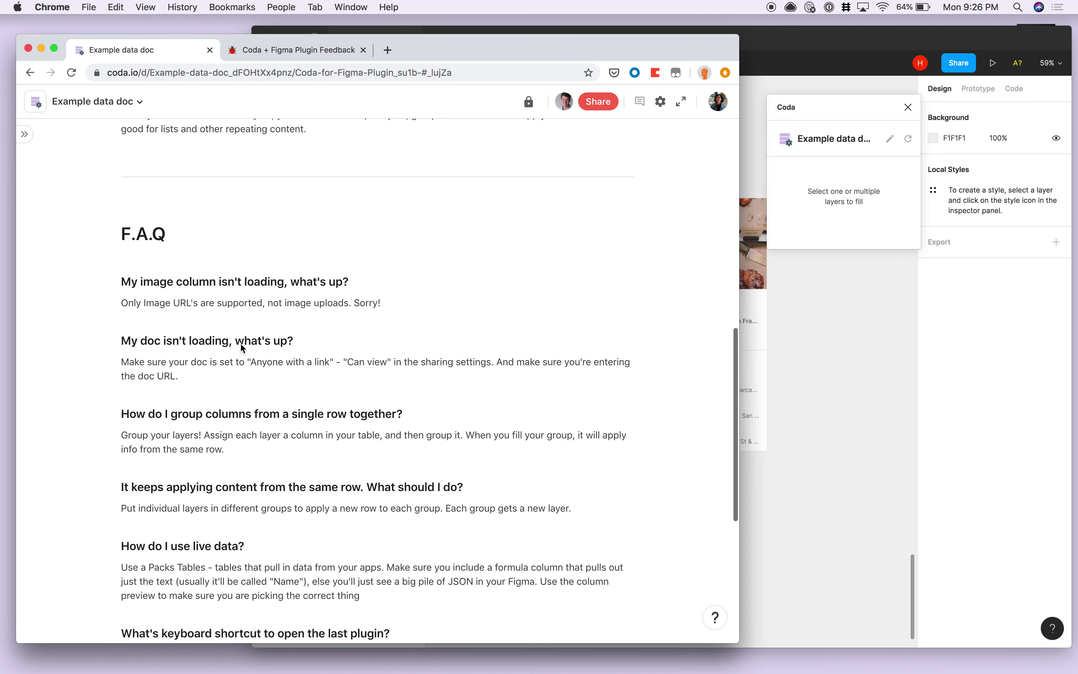
{"action": "scroll", "coordinate": [317, 481], "scroll_direction": "down", "scroll_amount": 8}
{"action": "scroll", "coordinate": [317, 481], "scroll_direction": "up", "scroll_amount": 6}
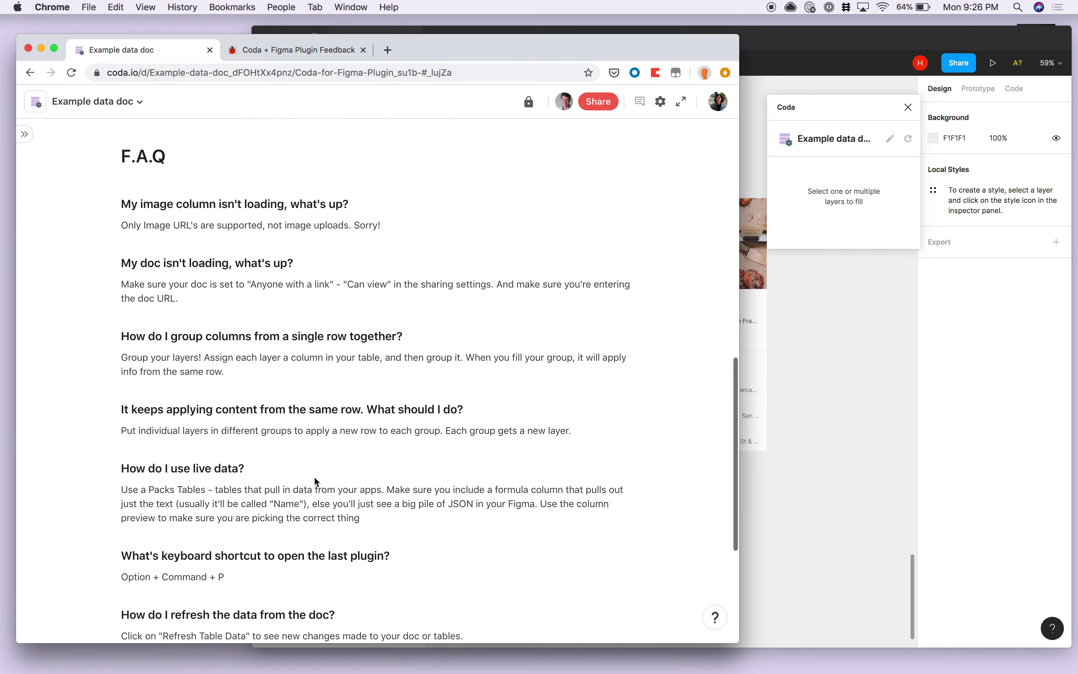